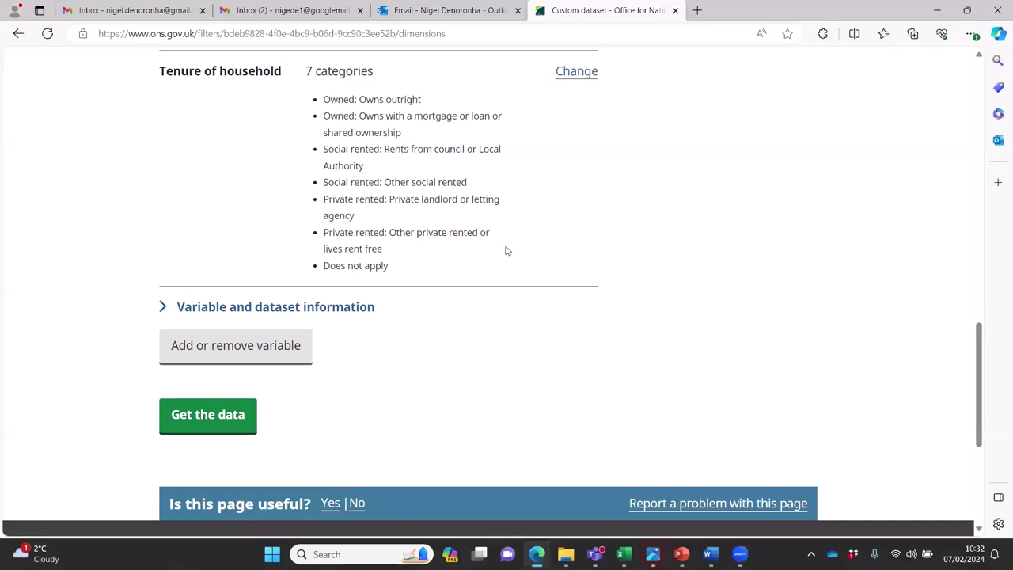
Get the custom census dataset, download it in XLSX format and open the file in Excel for editing.
click(218, 420)
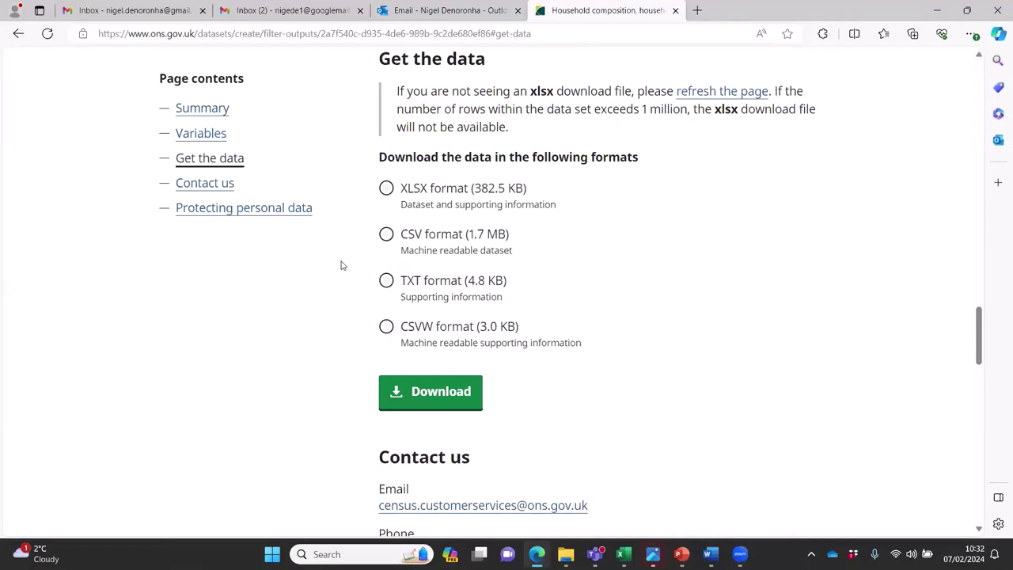
click(386, 188)
click(435, 399)
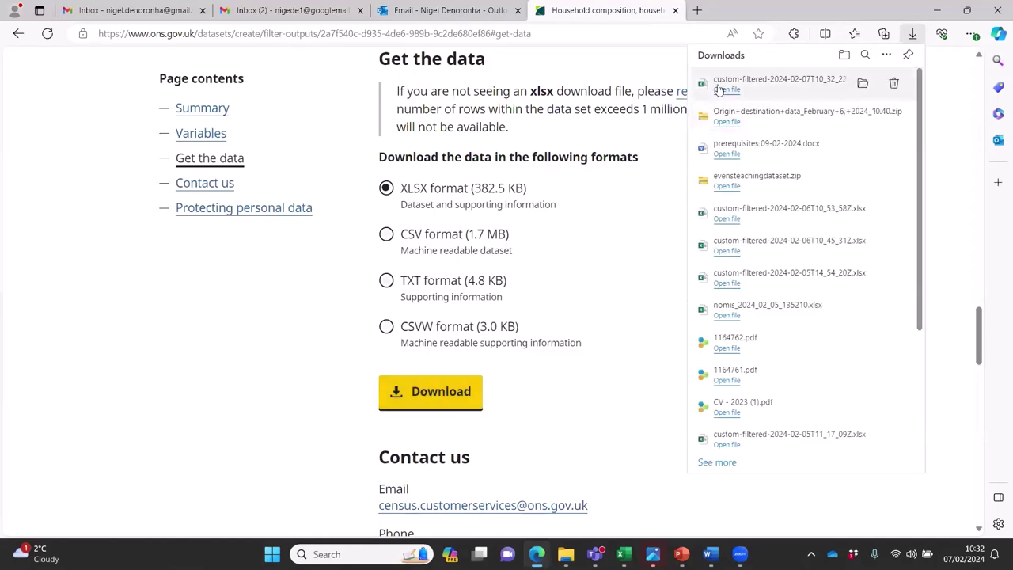
click(725, 89)
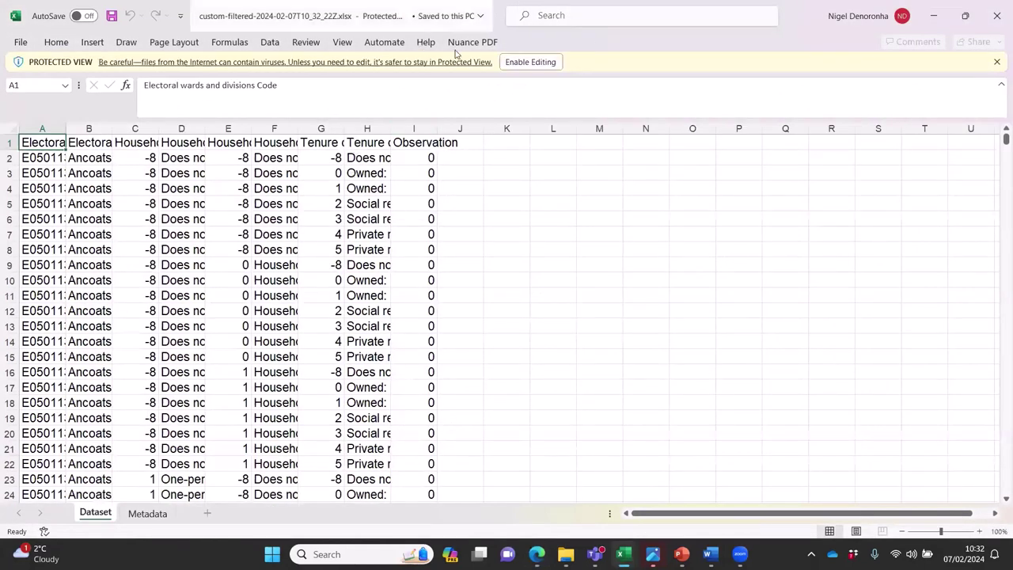
click(528, 63)
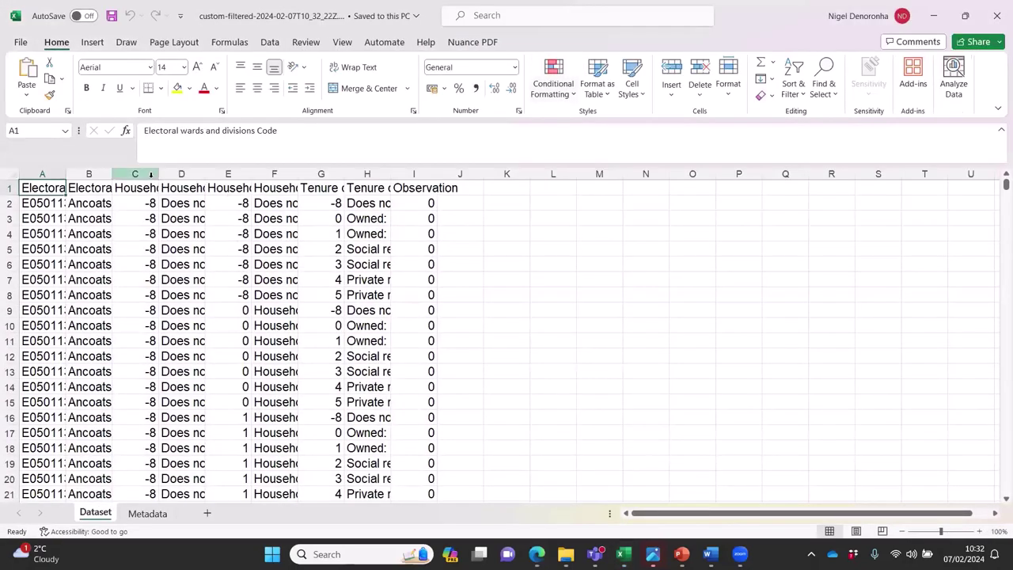
Widen the household composition column D and tenure column H, and add filters to the header row.
drag(159, 174, 332, 173)
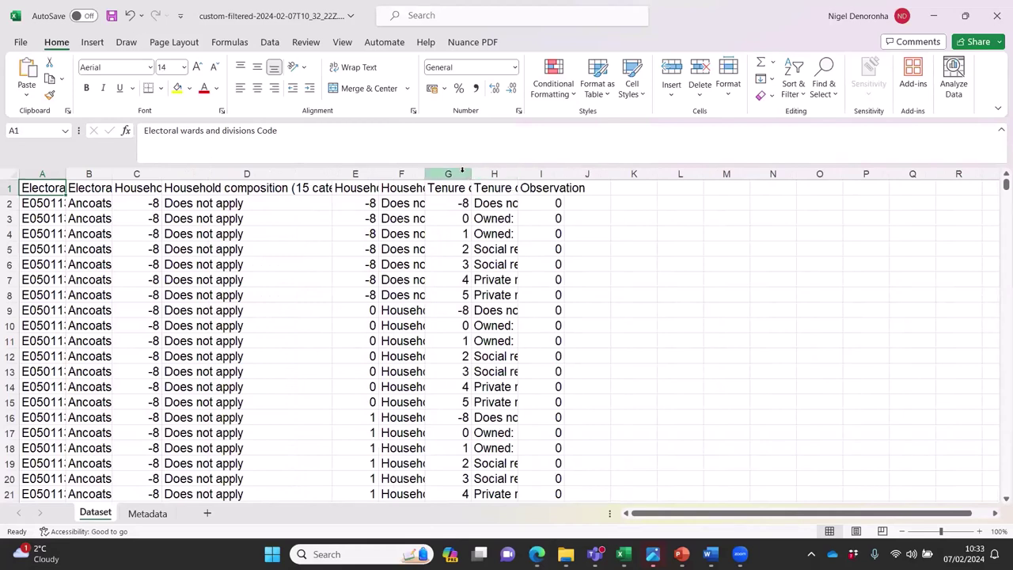
drag(471, 173, 606, 174)
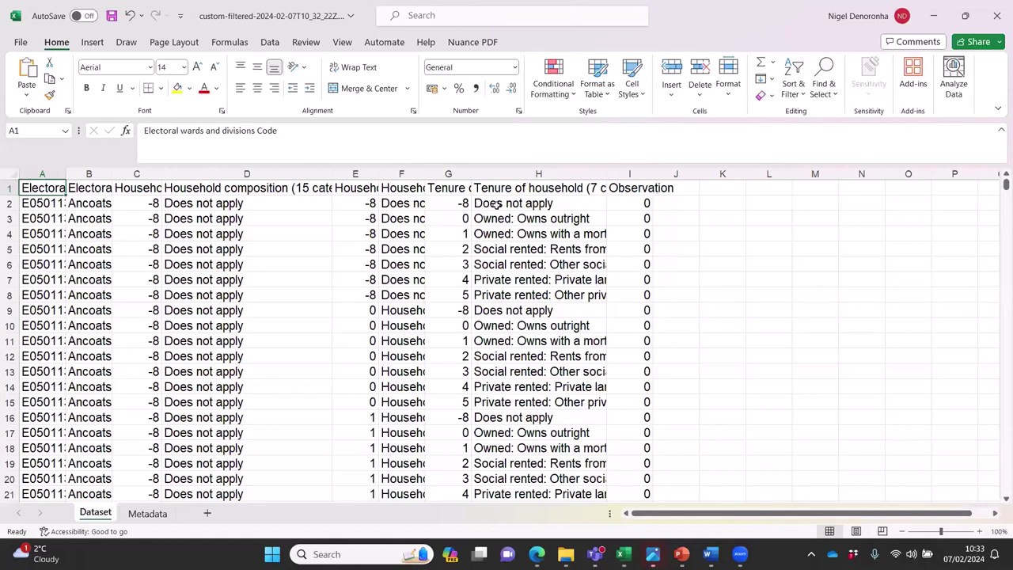
click(270, 42)
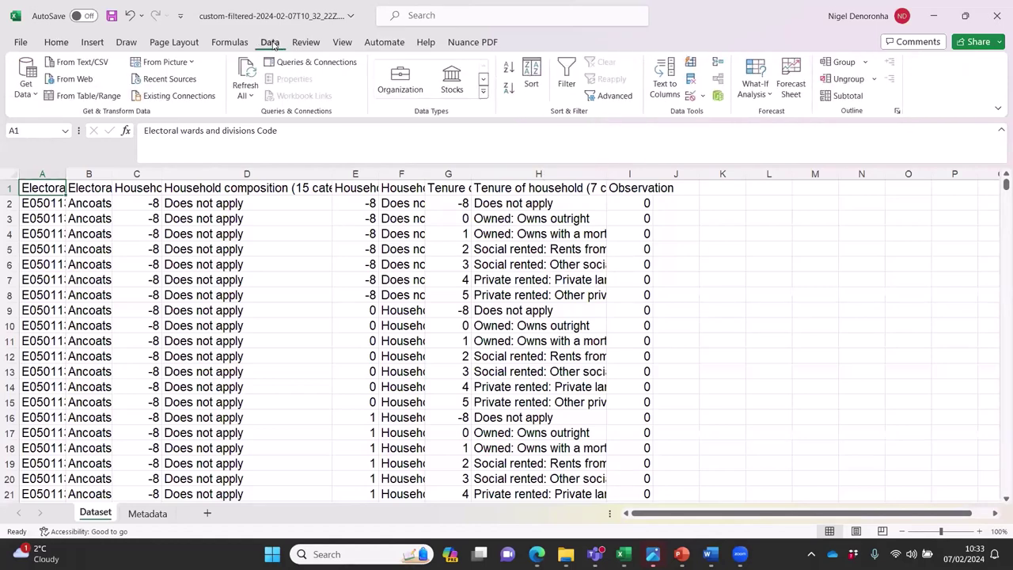
click(569, 72)
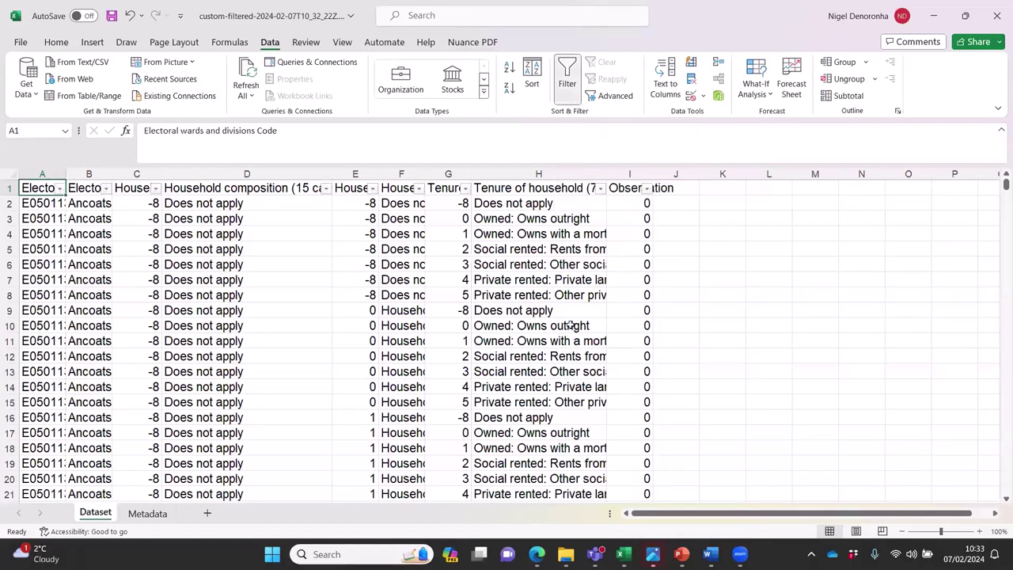
Filter the household deprivation code column E to only -8 and check which Observation values those rows contain.
click(372, 188)
click(236, 360)
click(236, 359)
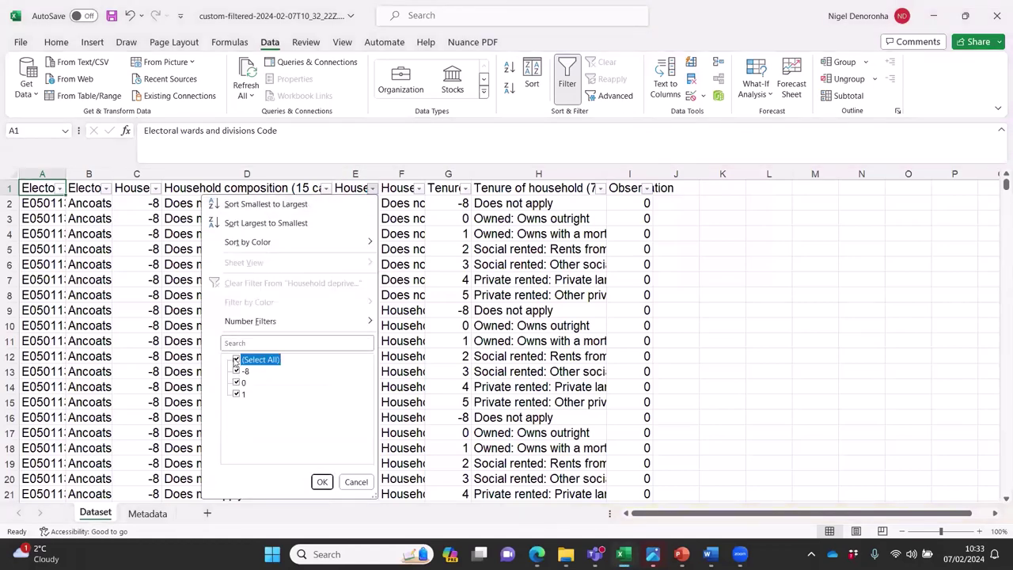
click(236, 359)
click(236, 370)
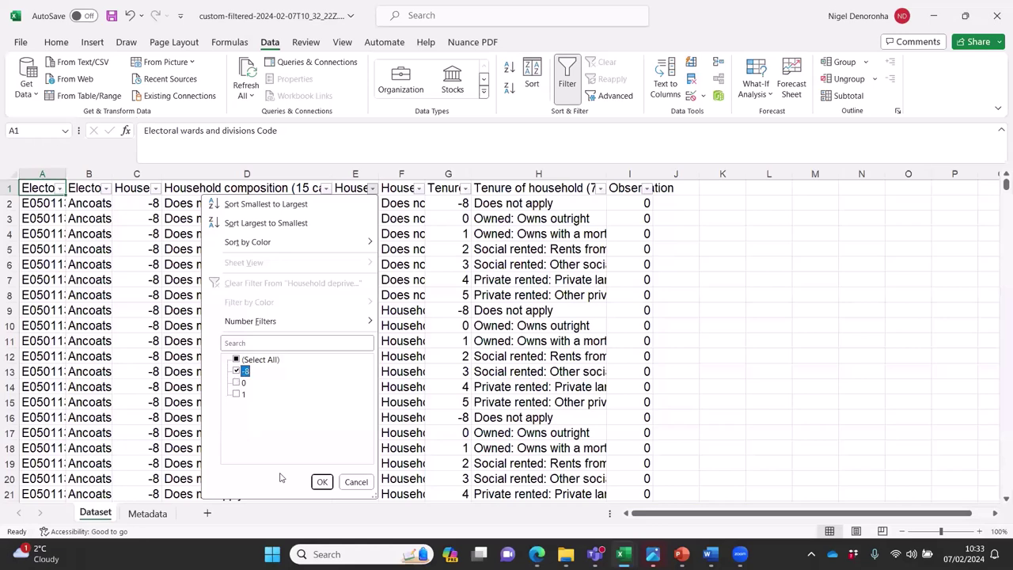
click(322, 481)
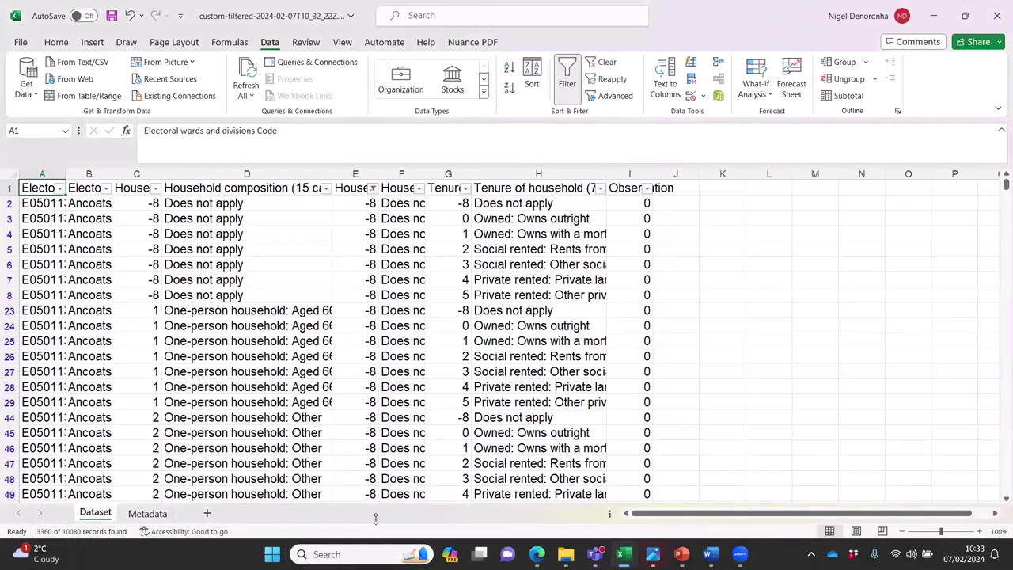
click(648, 188)
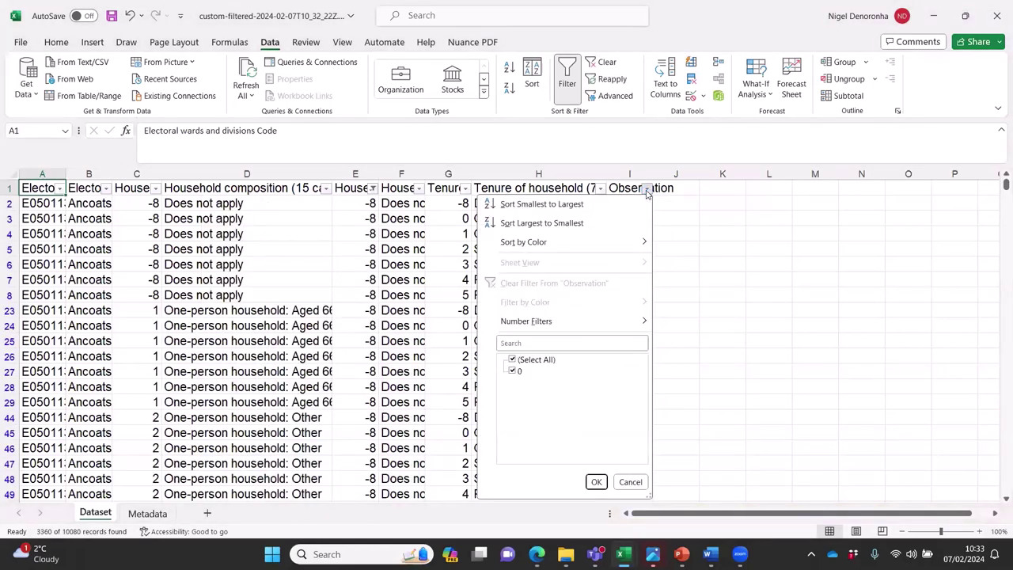
click(596, 482)
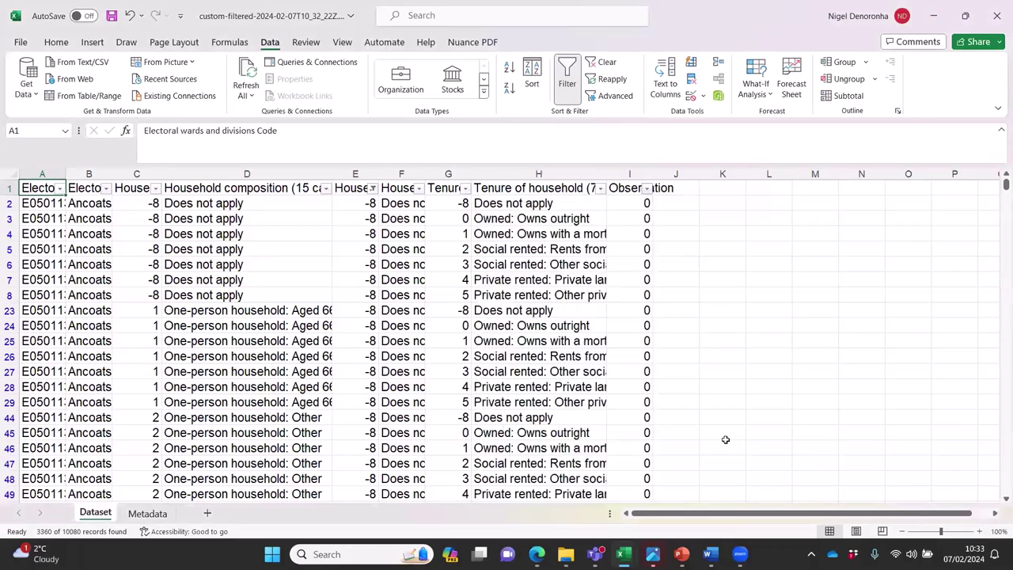
Delete all the filtered rows with household deprivation code -8, from row 2 to the end of the data.
click(9, 203)
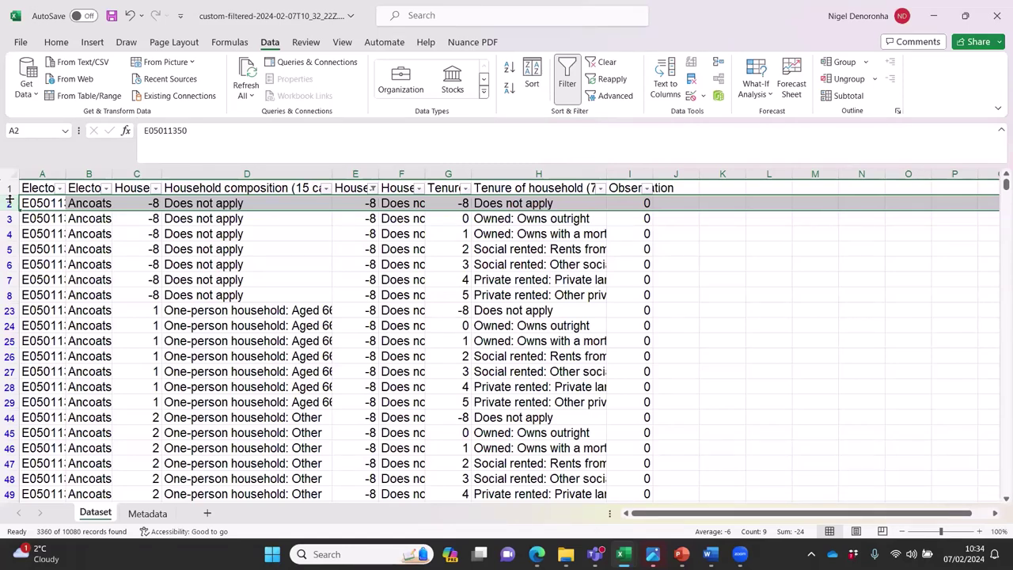
key(End)
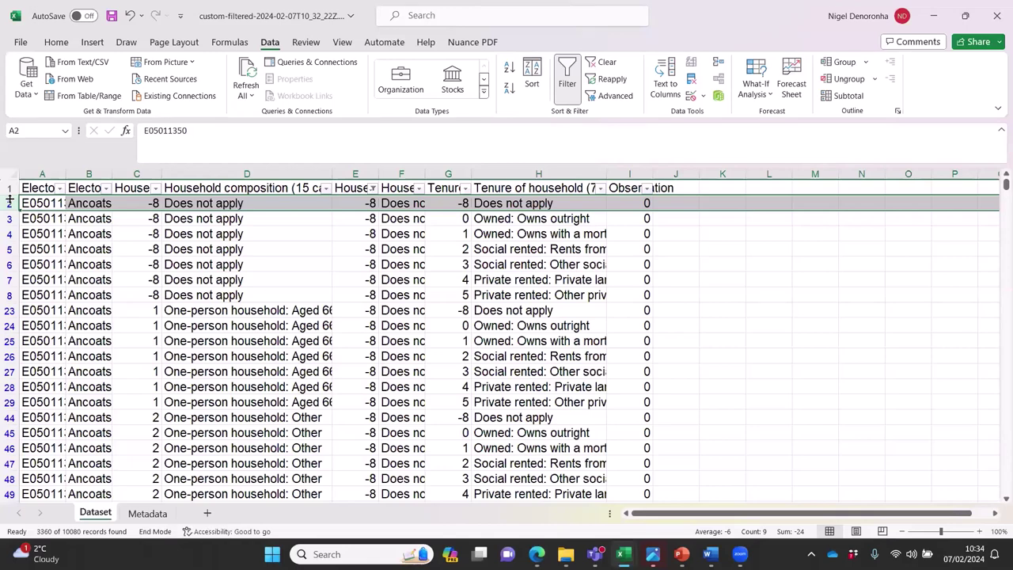
key(shift+Down)
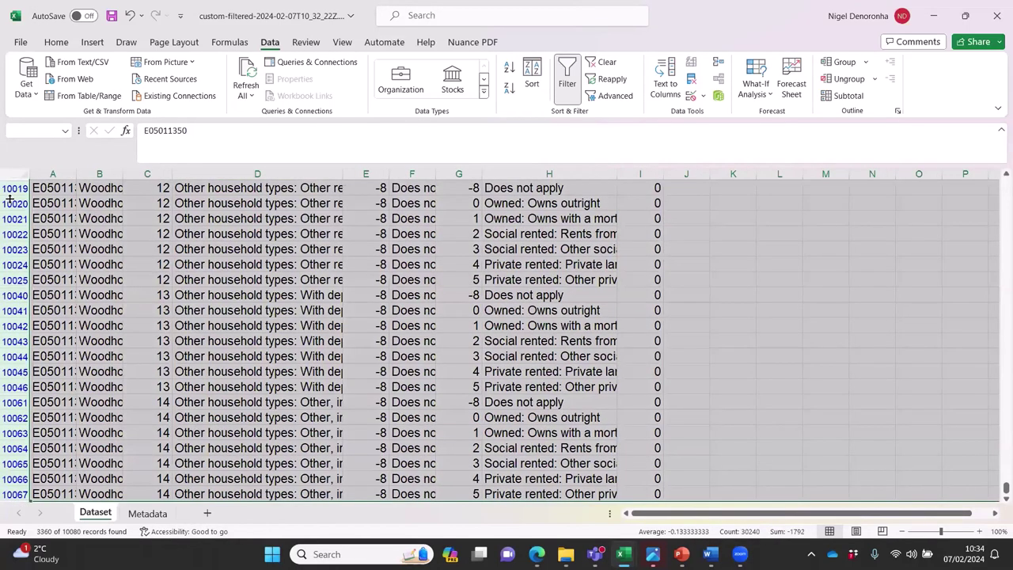
key(alt+e)
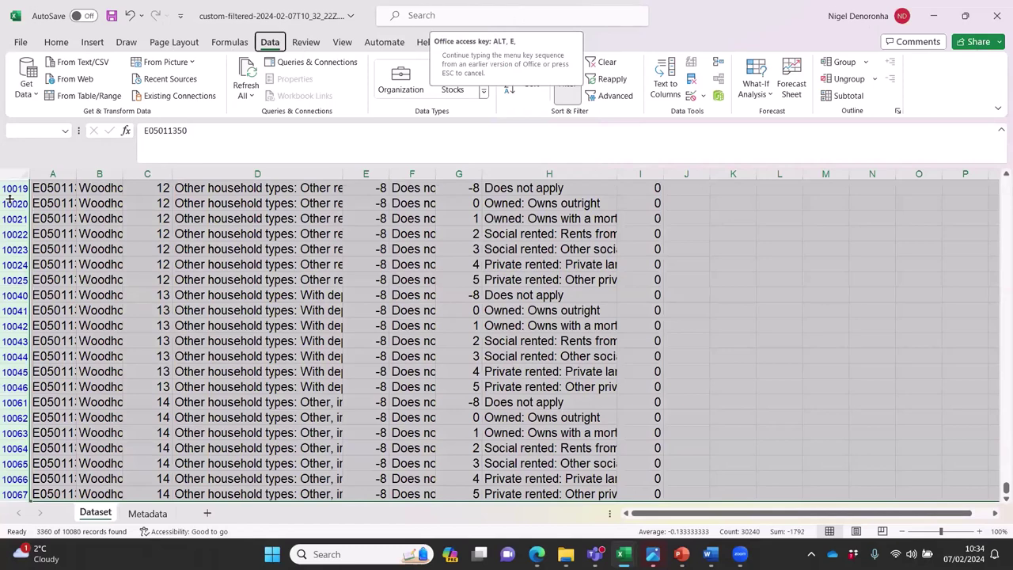
key(a)
key(a)
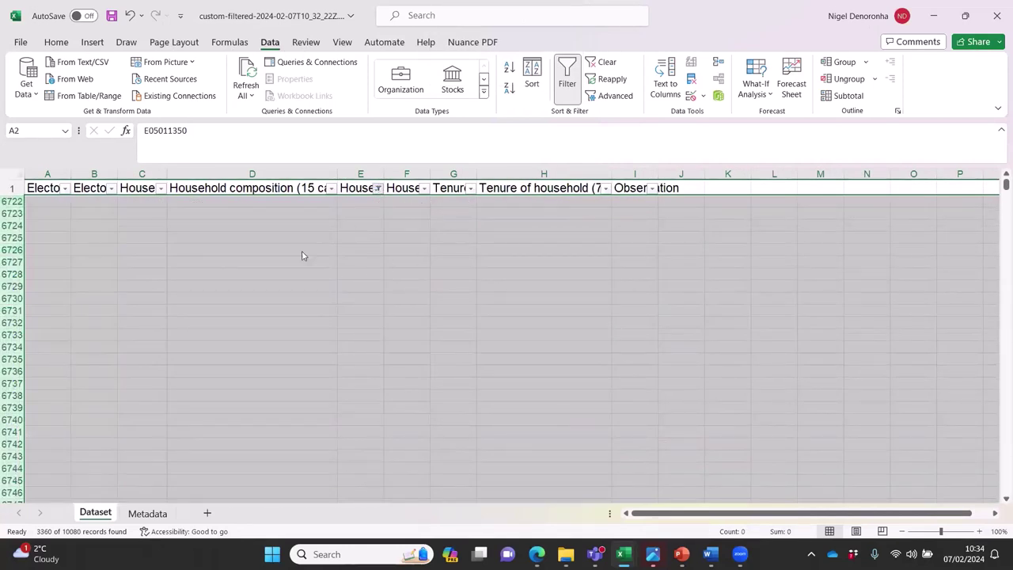
Reset the filter on household deprivation code column E to include all remaining values.
click(378, 187)
click(243, 360)
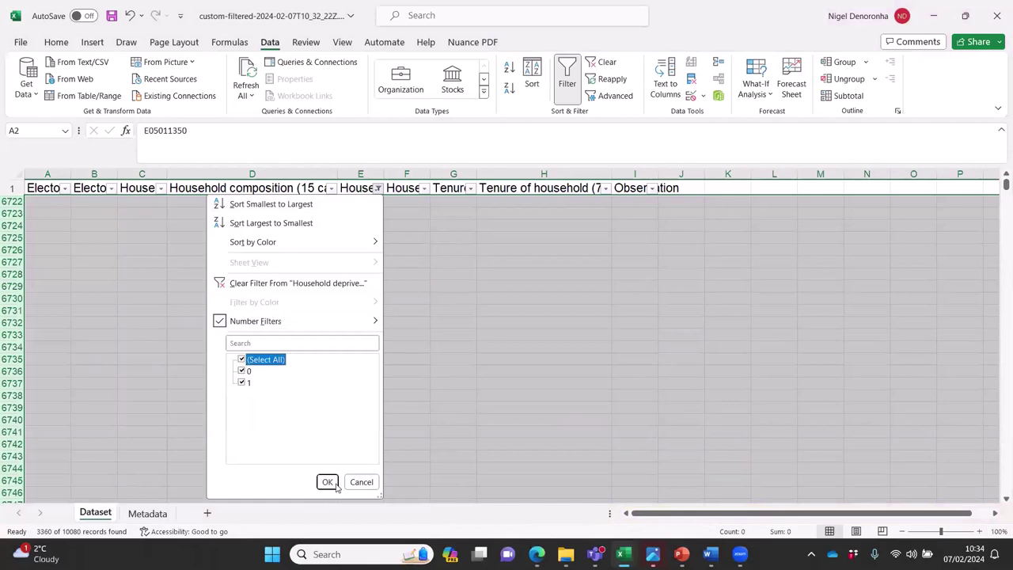
click(328, 482)
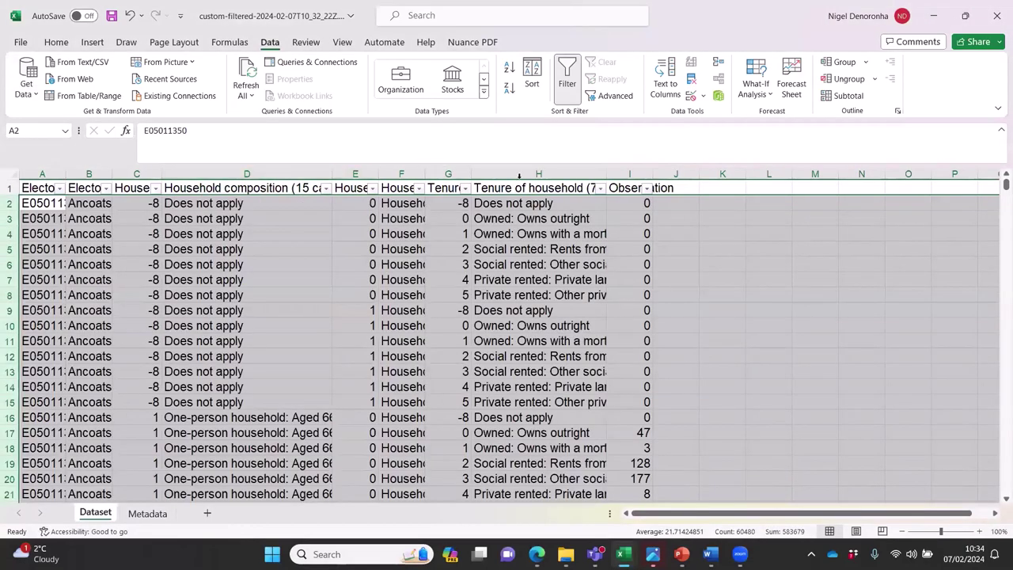
Filter the tenure code column G to only -8 and check the Observation values of those rows.
click(465, 188)
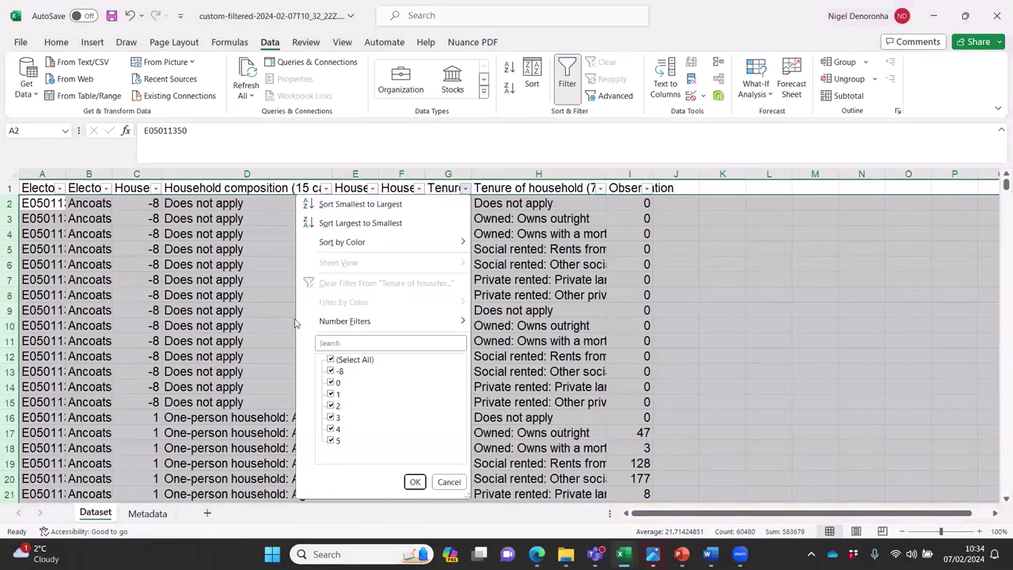
click(331, 360)
click(331, 371)
click(413, 482)
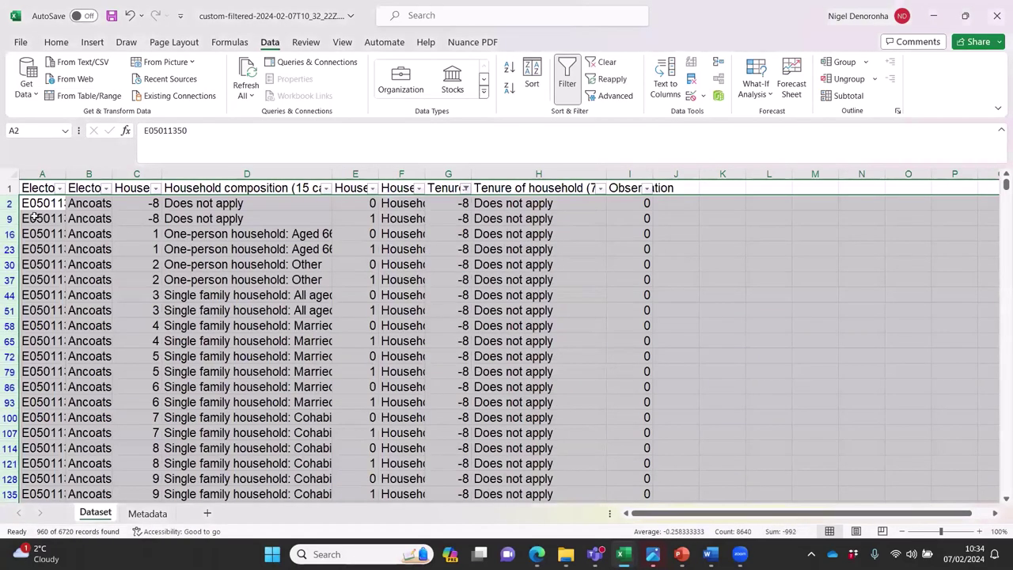
click(644, 190)
click(644, 190)
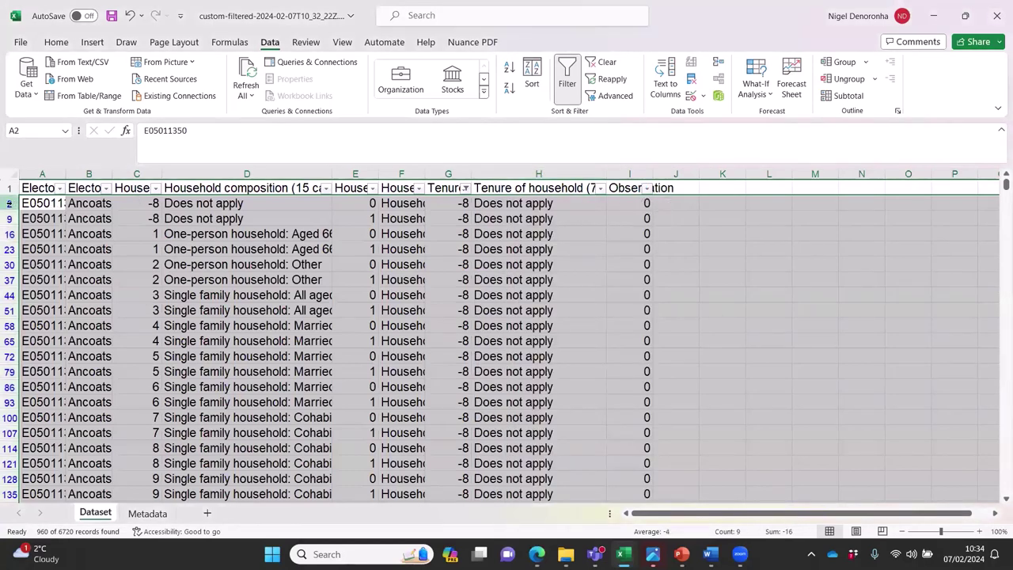
Delete all the filtered rows with tenure code -8, from row 2 to the end of the data.
click(16, 198)
key(End)
key(shift+Down)
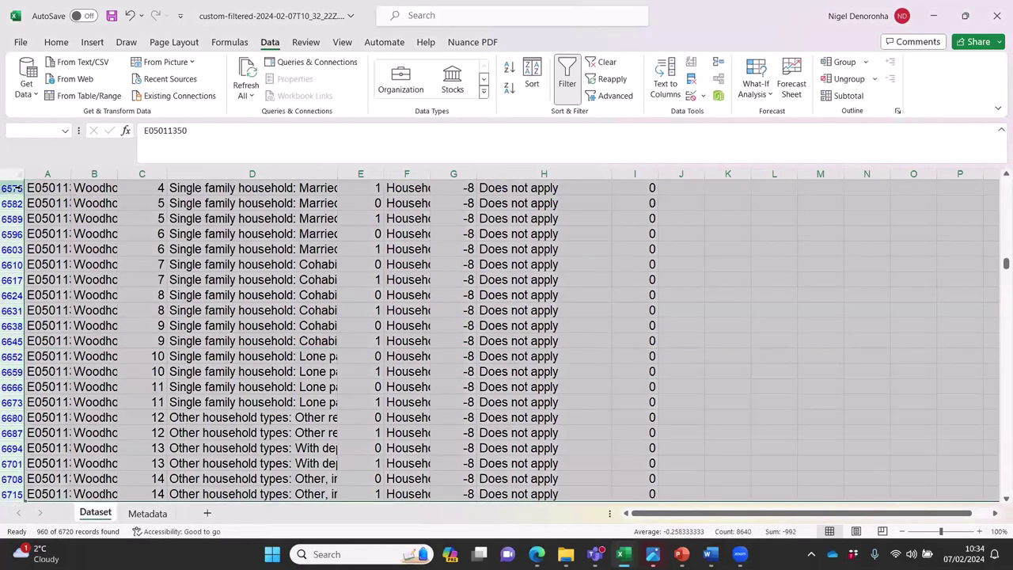
key(ctrl+Home)
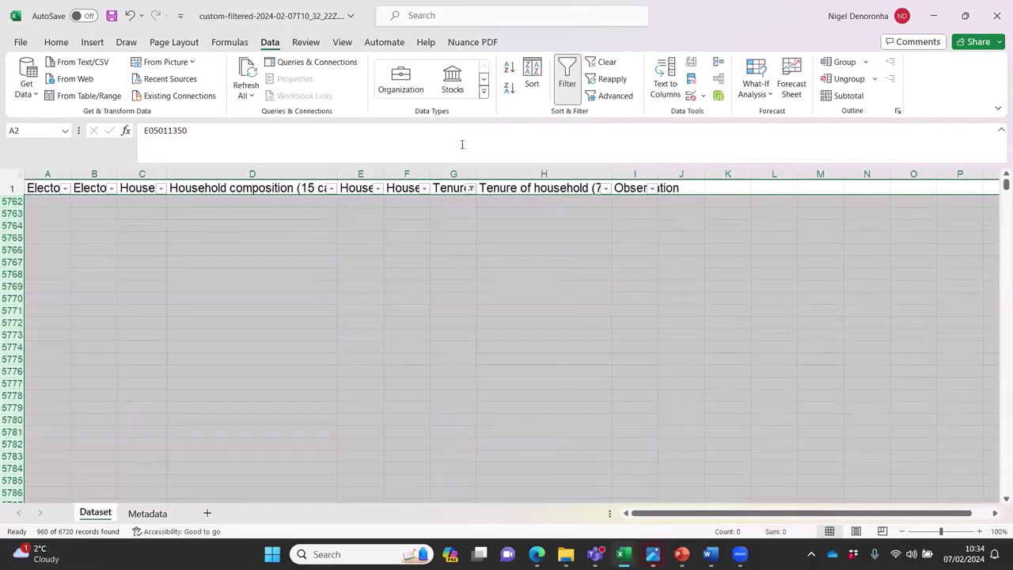
Reset the filter on tenure code column G to include all remaining values.
click(471, 187)
click(336, 361)
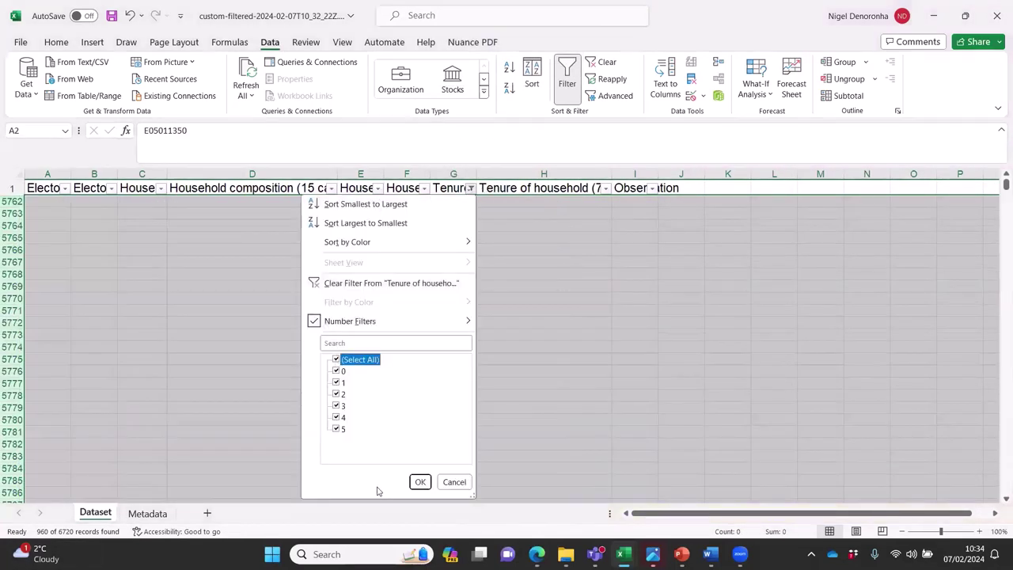
click(420, 482)
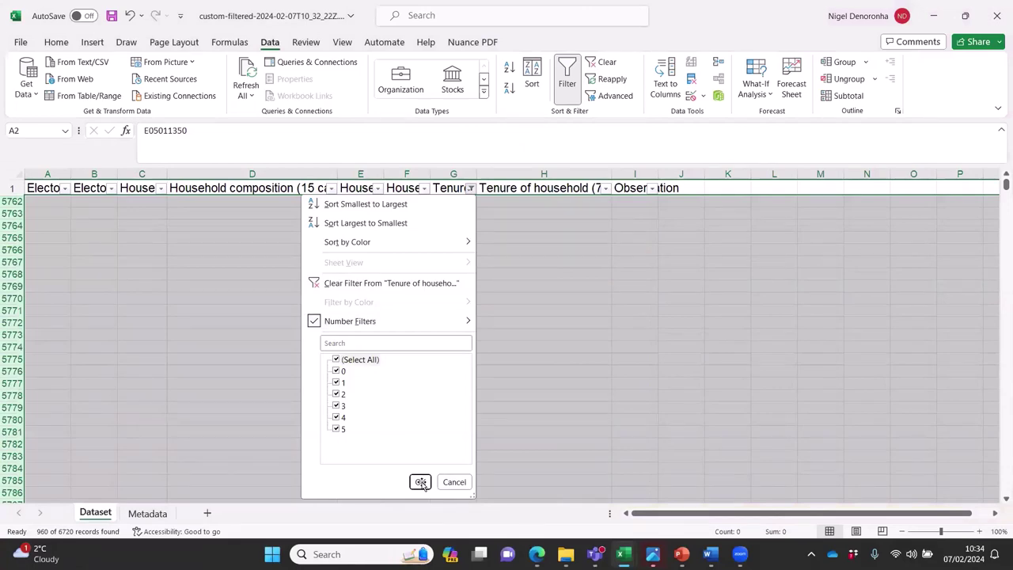
Filter the household composition code column C to only -8 and check the Observation values of those rows.
click(156, 187)
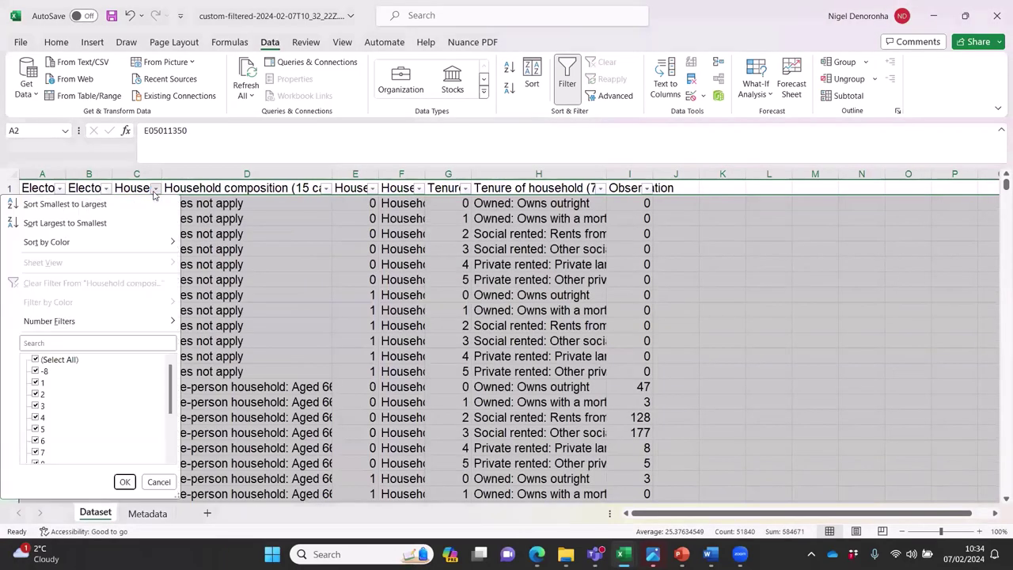
click(36, 359)
click(36, 370)
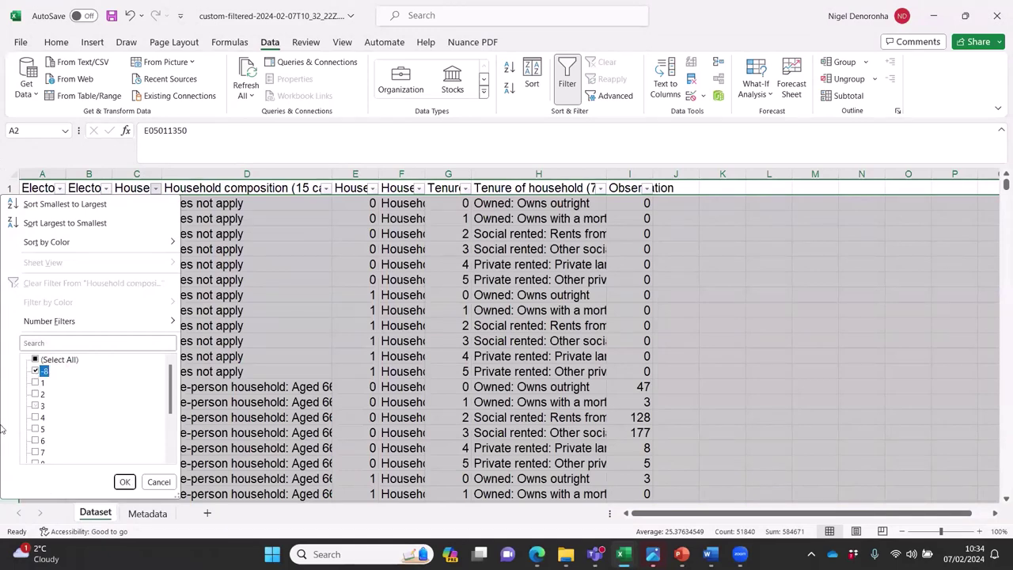
click(124, 482)
click(647, 189)
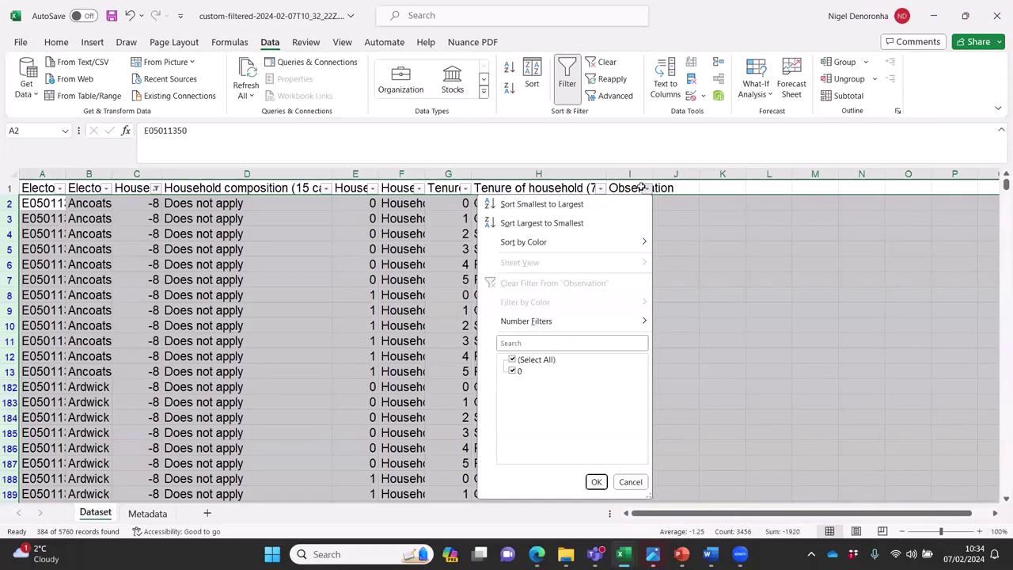
click(647, 189)
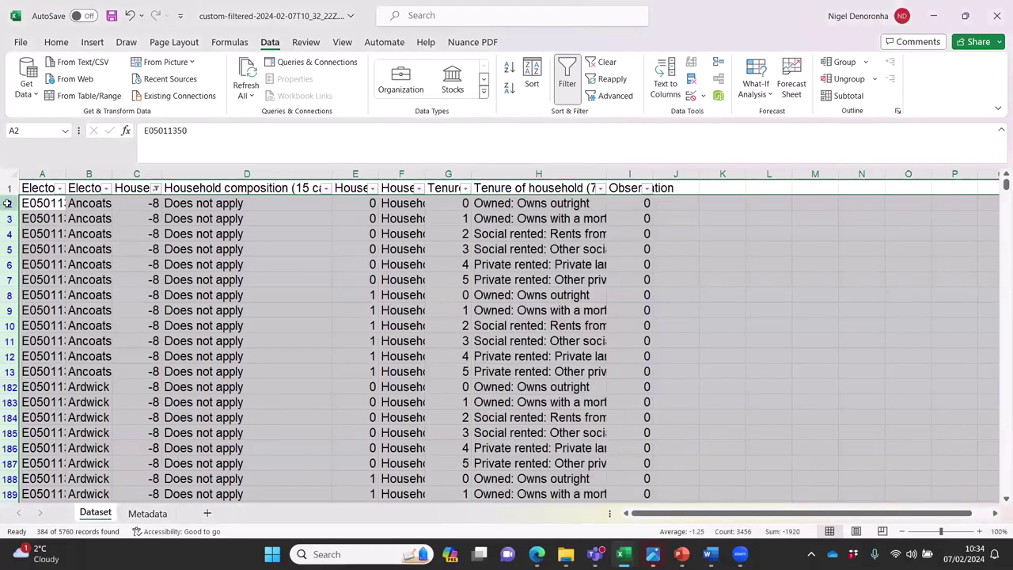
Delete all the filtered rows with household composition code -8, from row 2 to the end of the data.
click(8, 203)
key(End)
key(shift+Down)
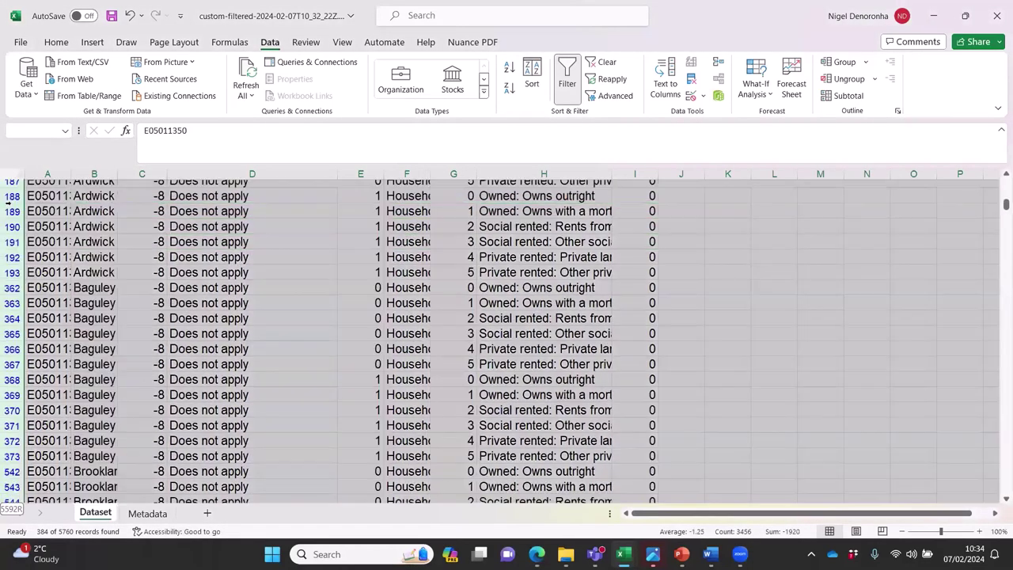
key(alt)
key(e)
key(d)
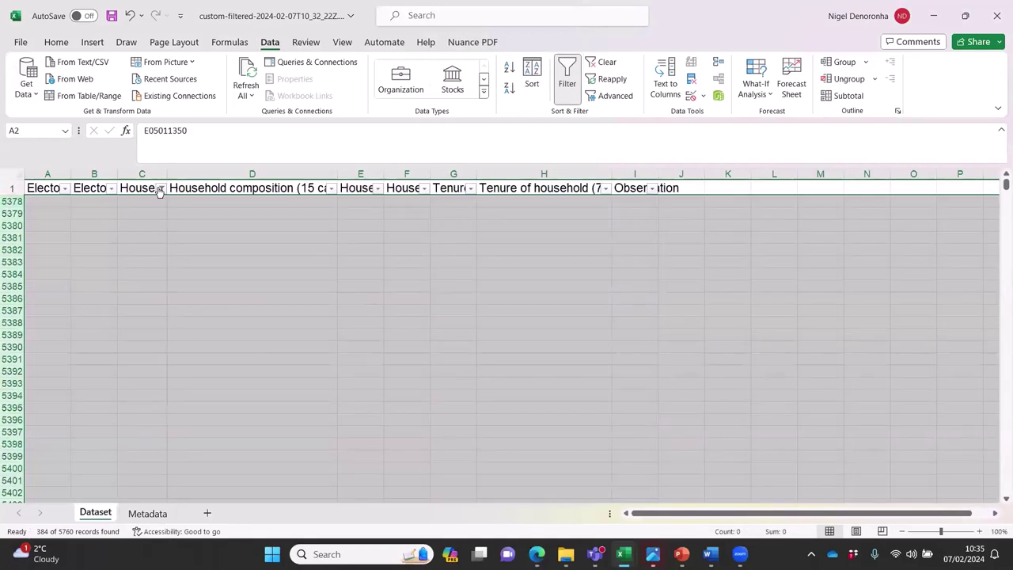
Reset the filter on household composition code column C to include all remaining values.
click(161, 187)
click(43, 361)
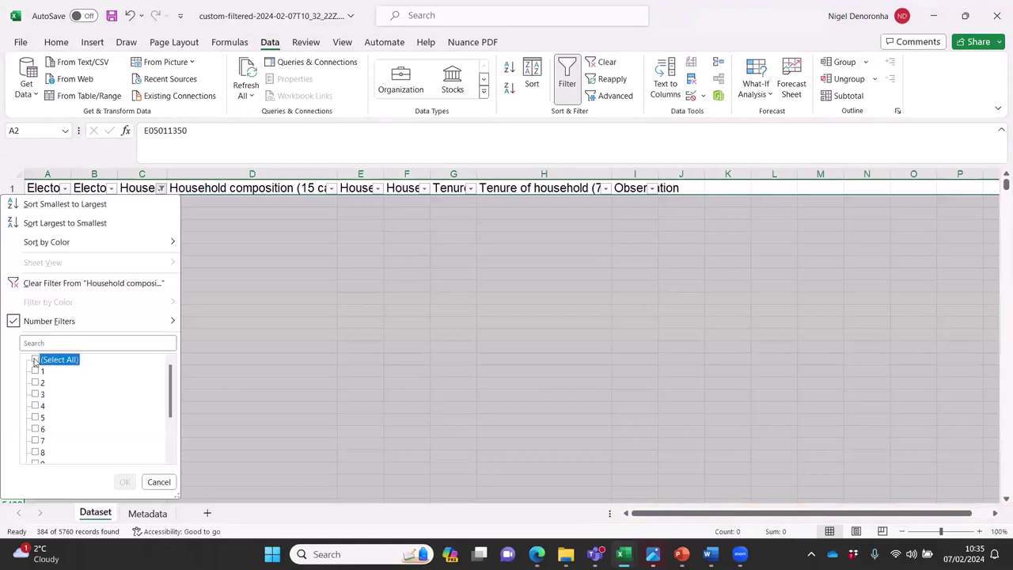
click(125, 482)
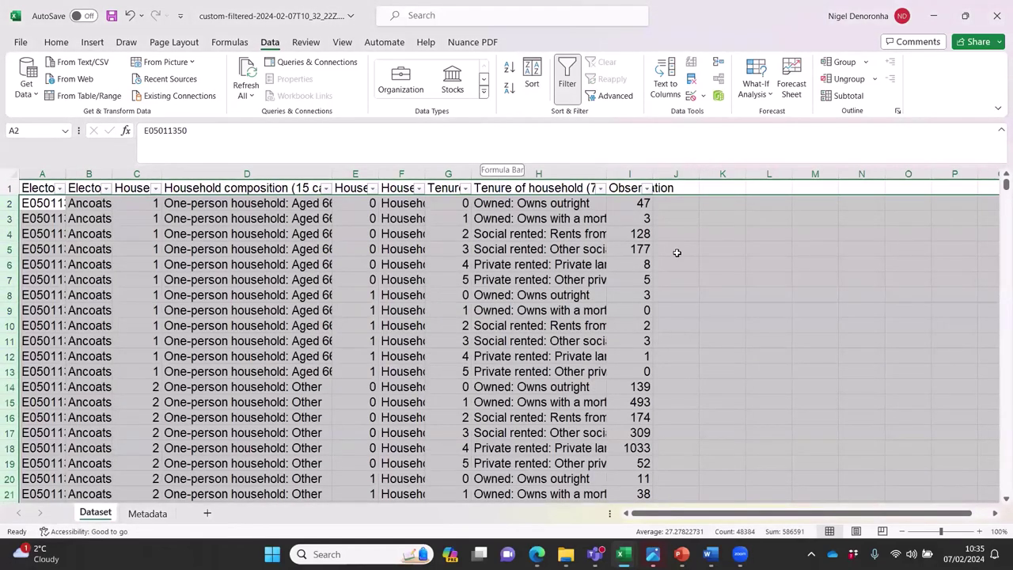
Examine the remaining household composition categories in column D's filter list, leaving the filter as it is.
click(326, 189)
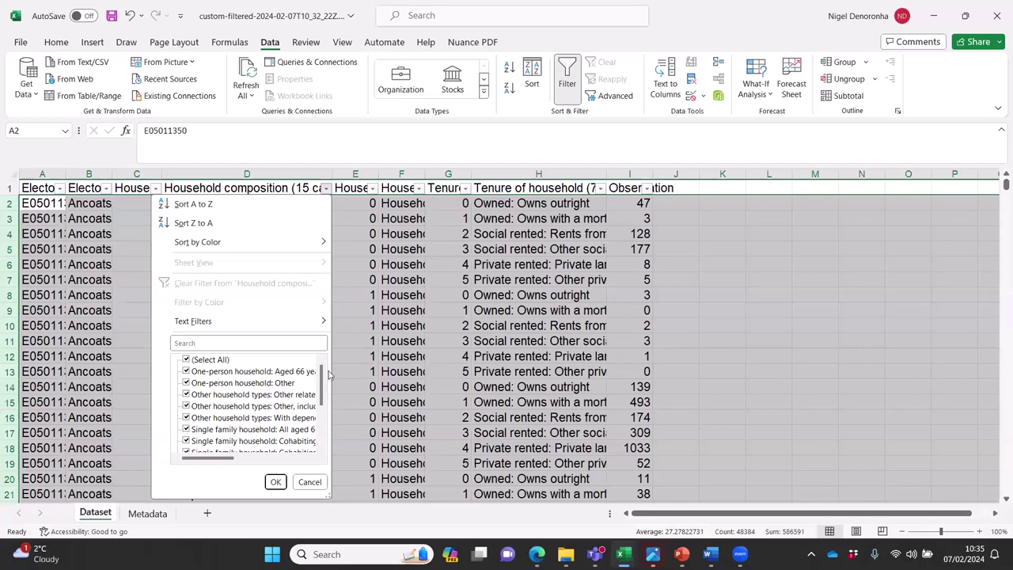
mouse_move(328, 326)
click(782, 303)
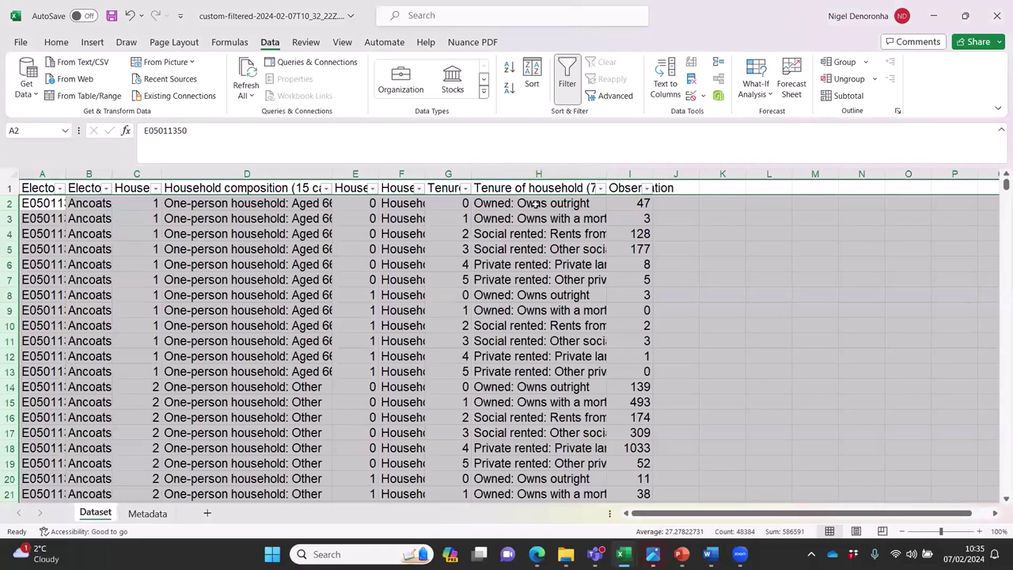
Widen household composition column D until the married or civil partnership couple category names can be read in full.
scroll(237, 270, down, 12)
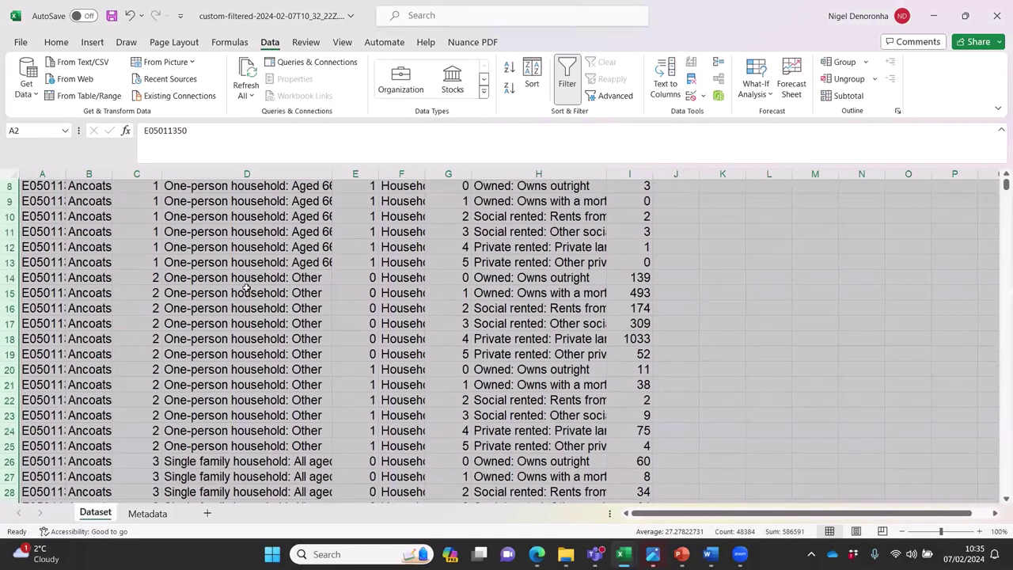
scroll(247, 286, down, 1)
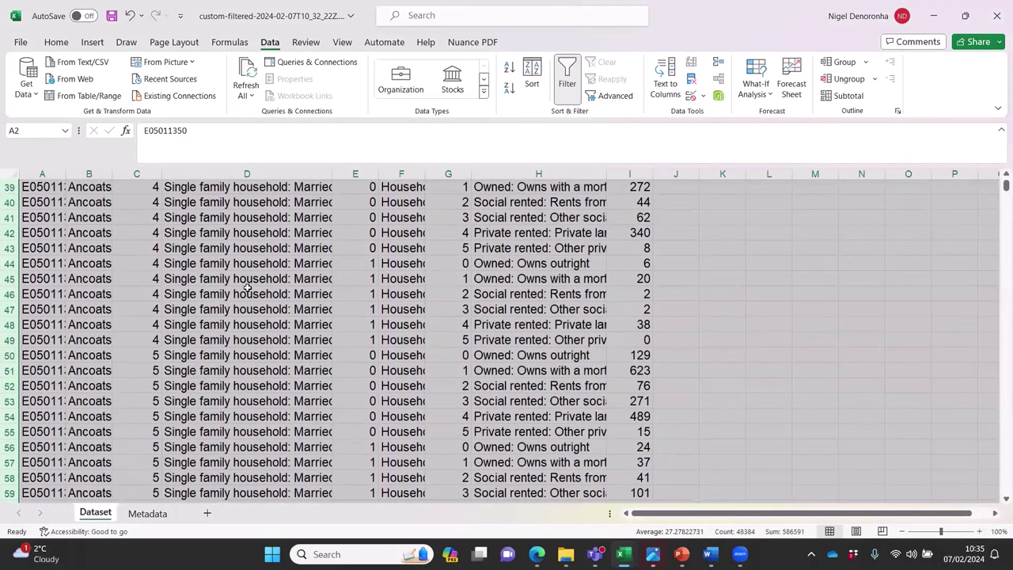
scroll(241, 261, up, 2)
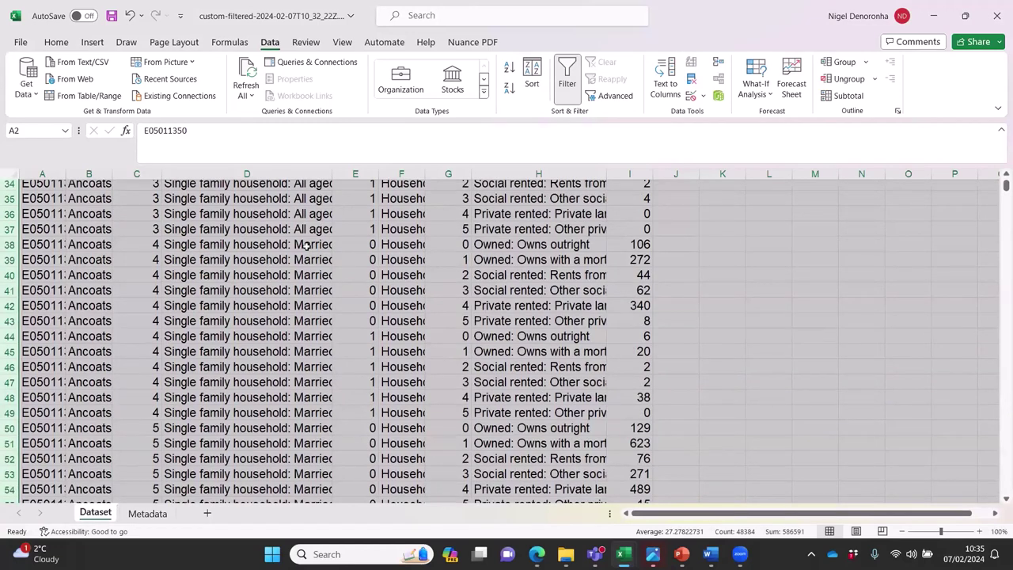
drag(334, 174, 477, 178)
scroll(247, 299, down, 2)
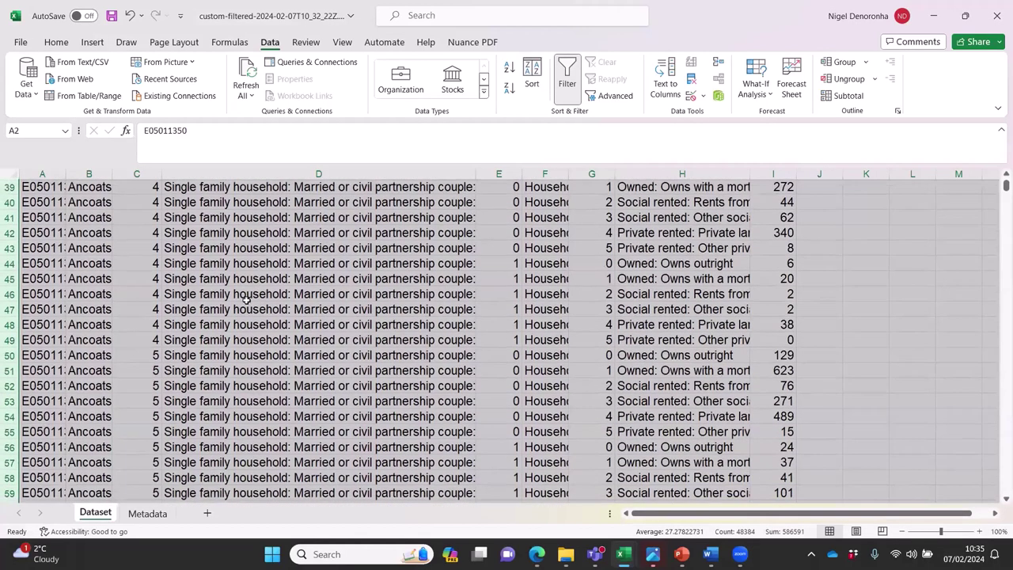
scroll(247, 299, down, 7)
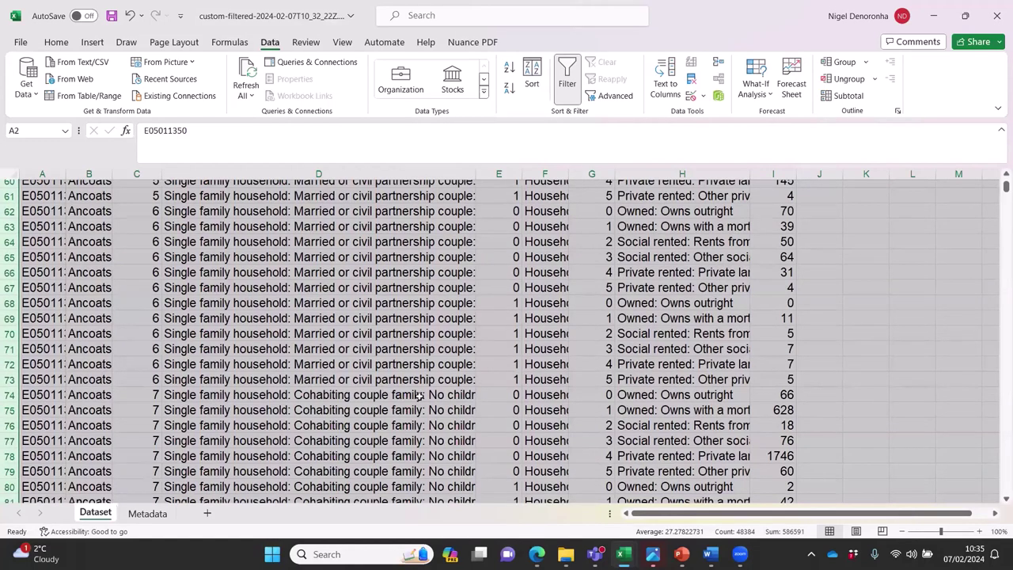
scroll(435, 372, up, 8)
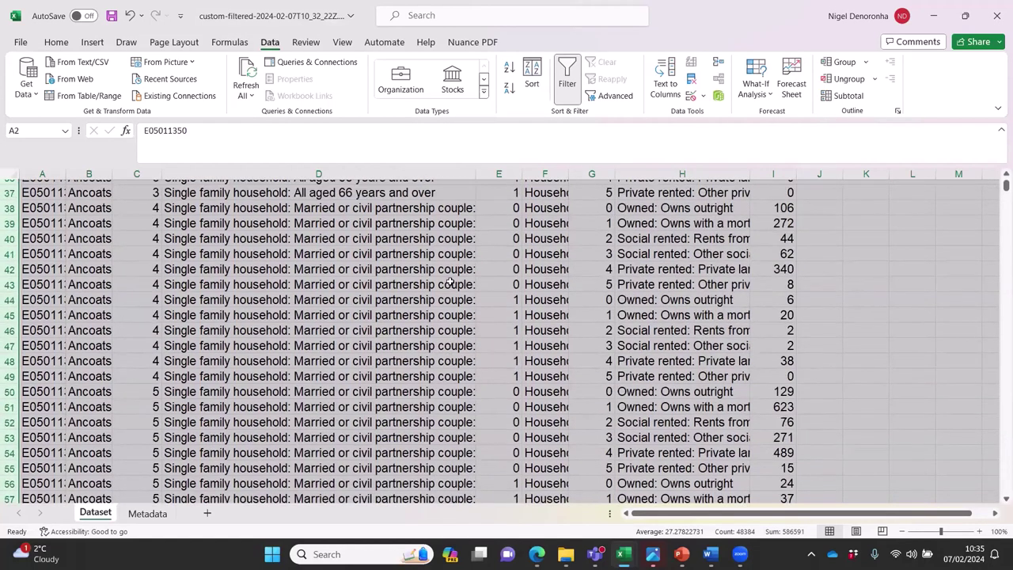
scroll(364, 269, up, 2)
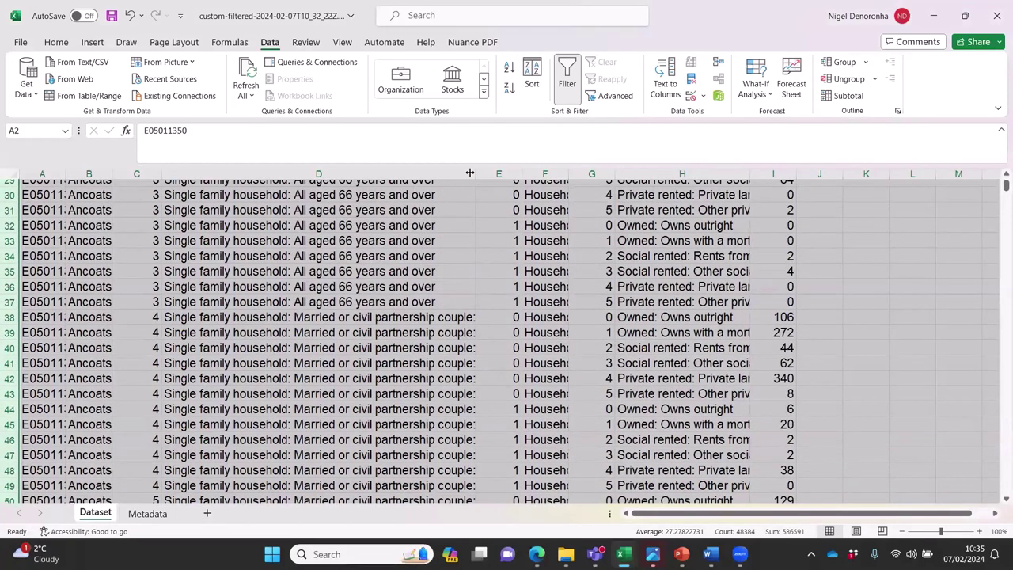
drag(470, 172, 577, 173)
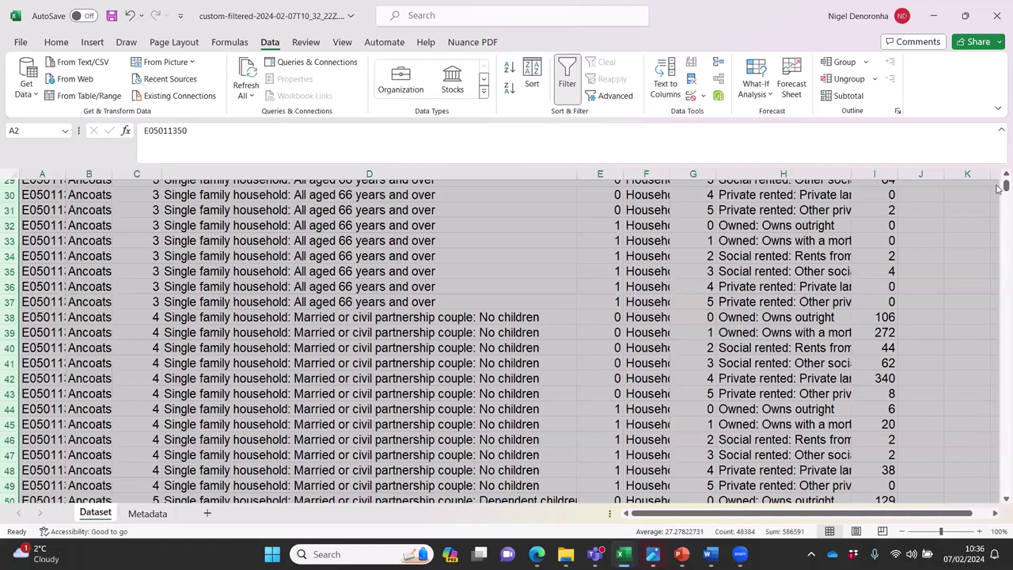
Examine the remaining tenure of household categories in column H's filter list, keeping all of them selected.
drag(1005, 187, 1005, 179)
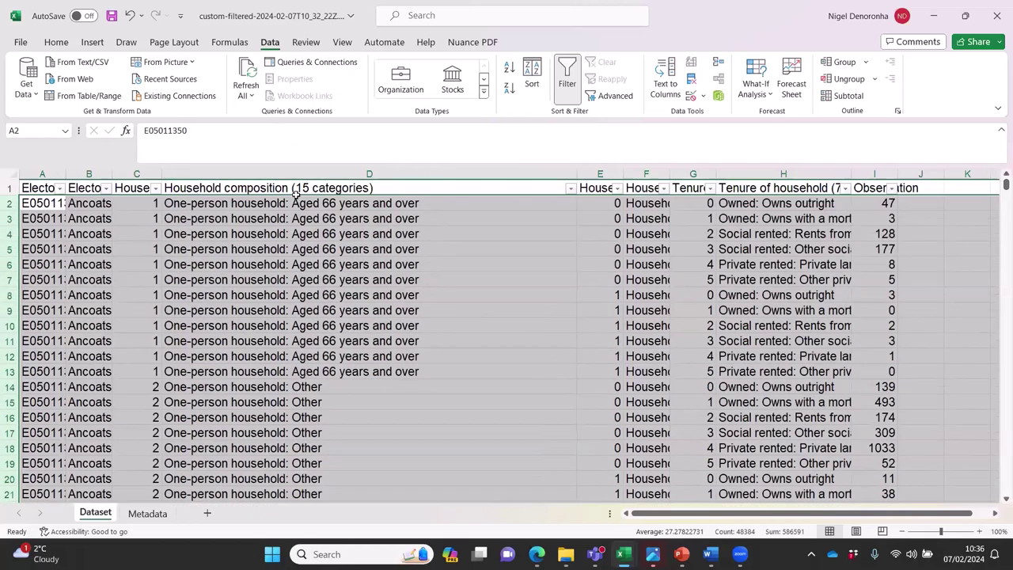
click(668, 231)
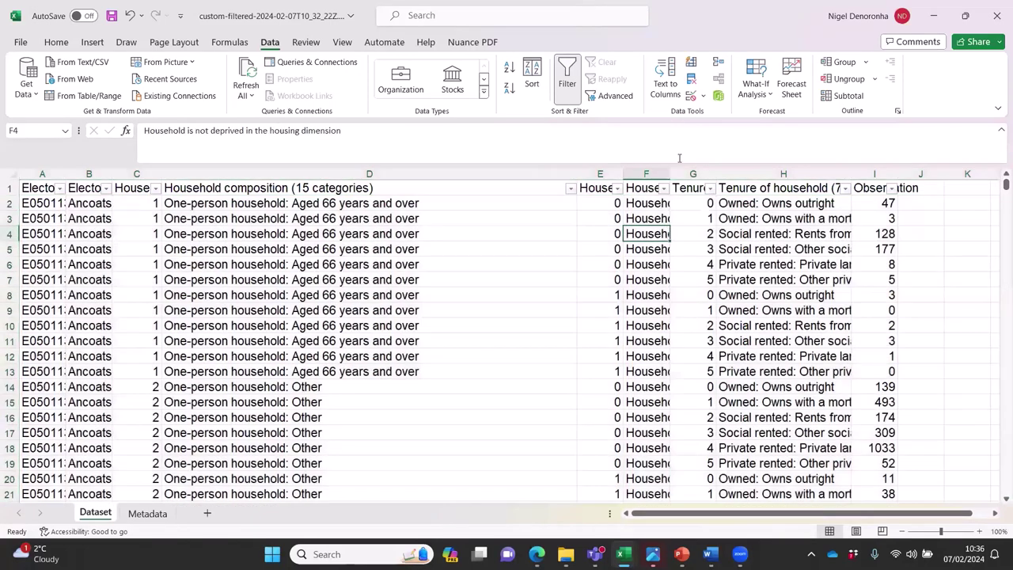
click(847, 188)
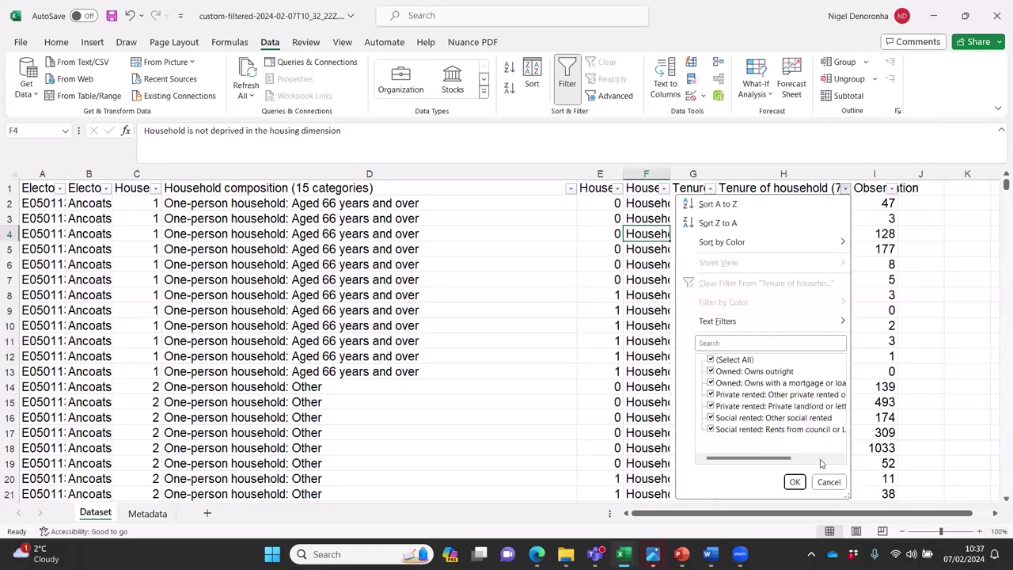
click(795, 483)
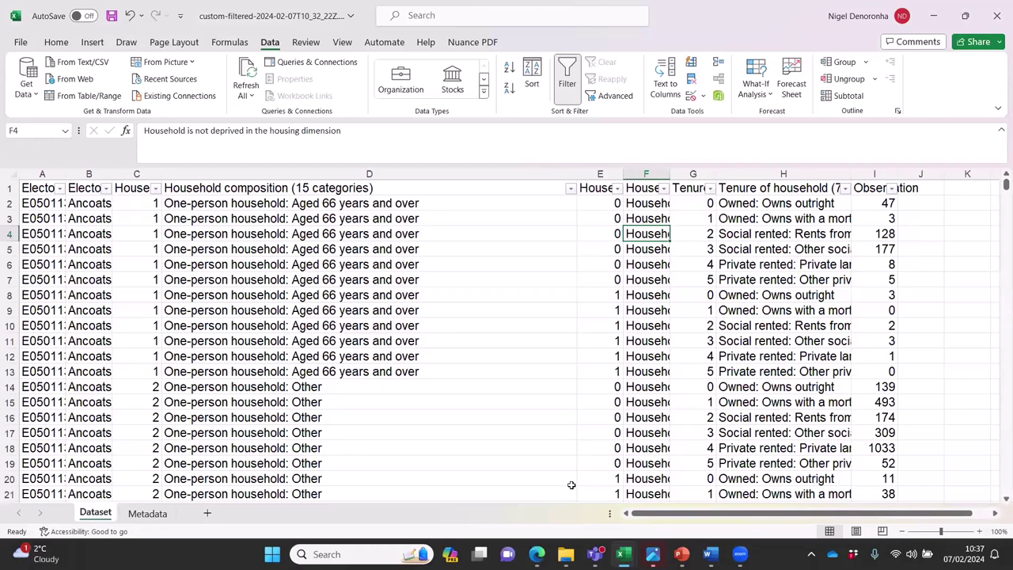
Switch to the workbook area profile hc ten hd.xlsx and widen the hhcomp column F on the Dataset sheet.
mouse_move(625, 553)
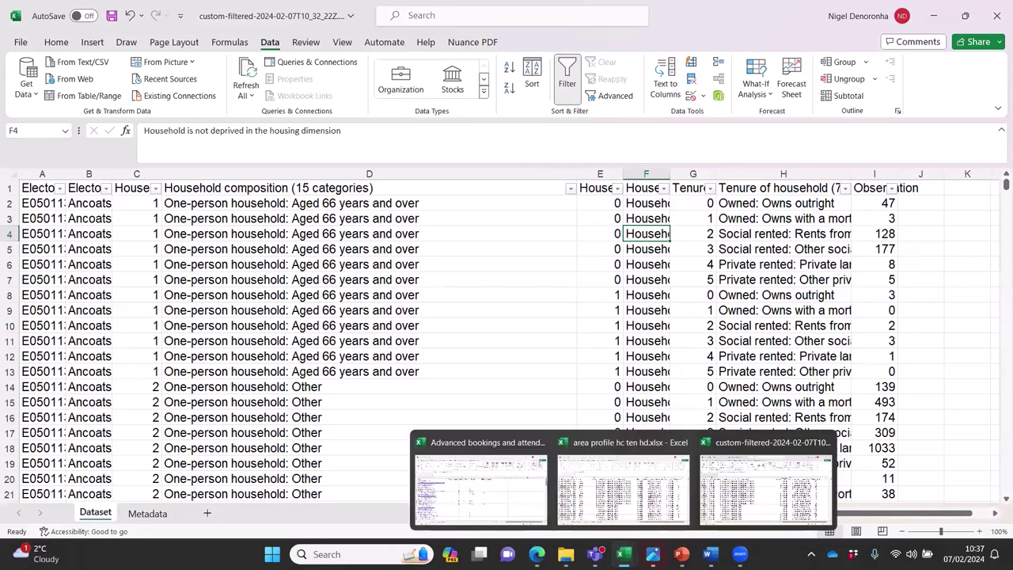
click(630, 480)
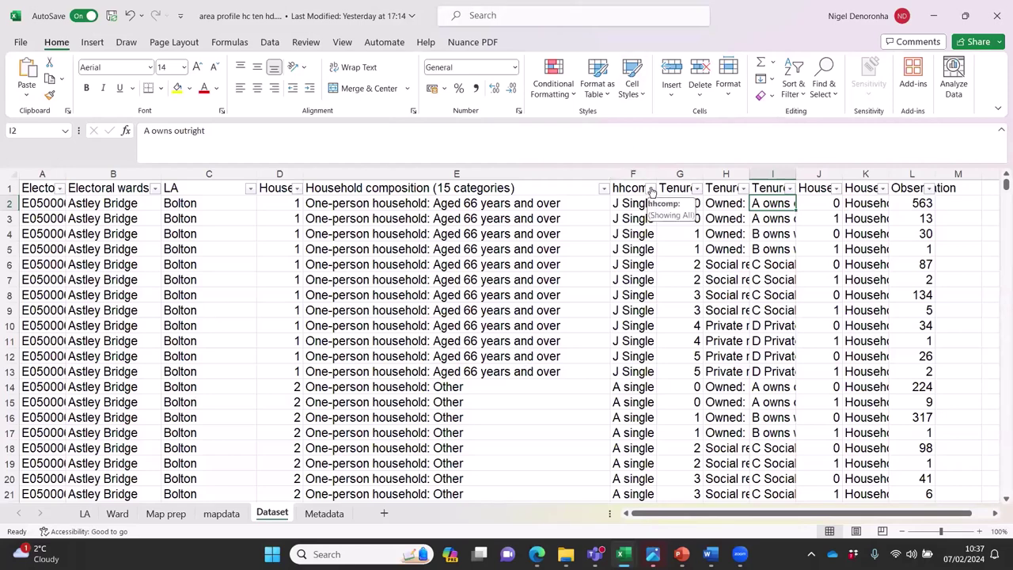
drag(656, 175, 727, 176)
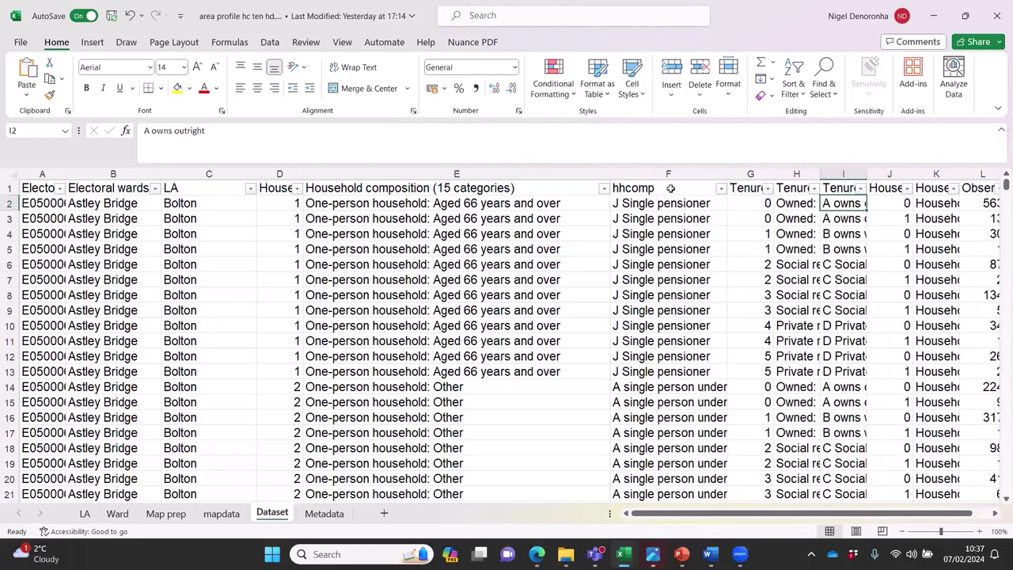
Review the regrouped categories in the filter lists of hhcomp column F and Tenure column I, keeping all values selected.
click(720, 188)
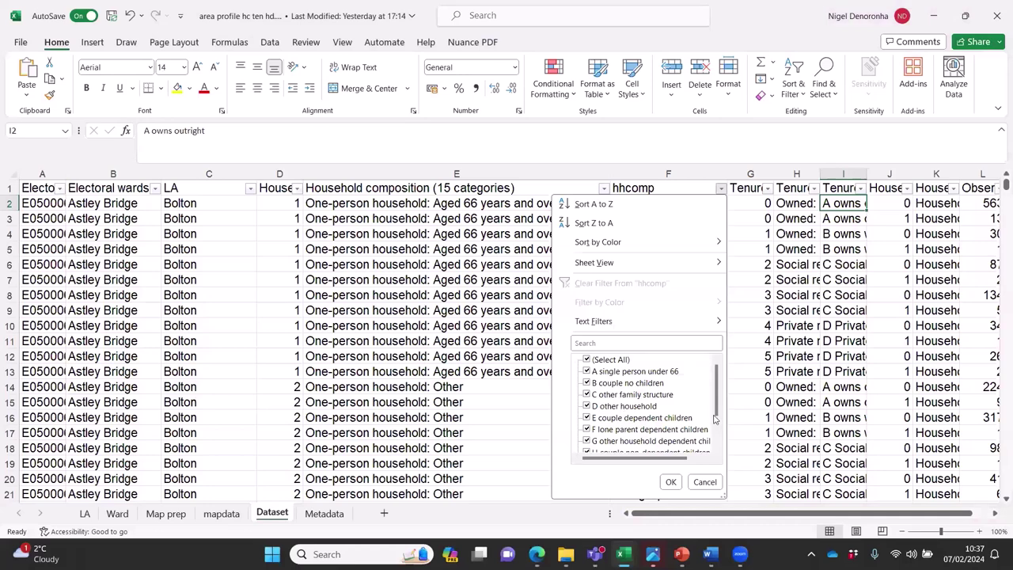
drag(718, 408, 716, 422)
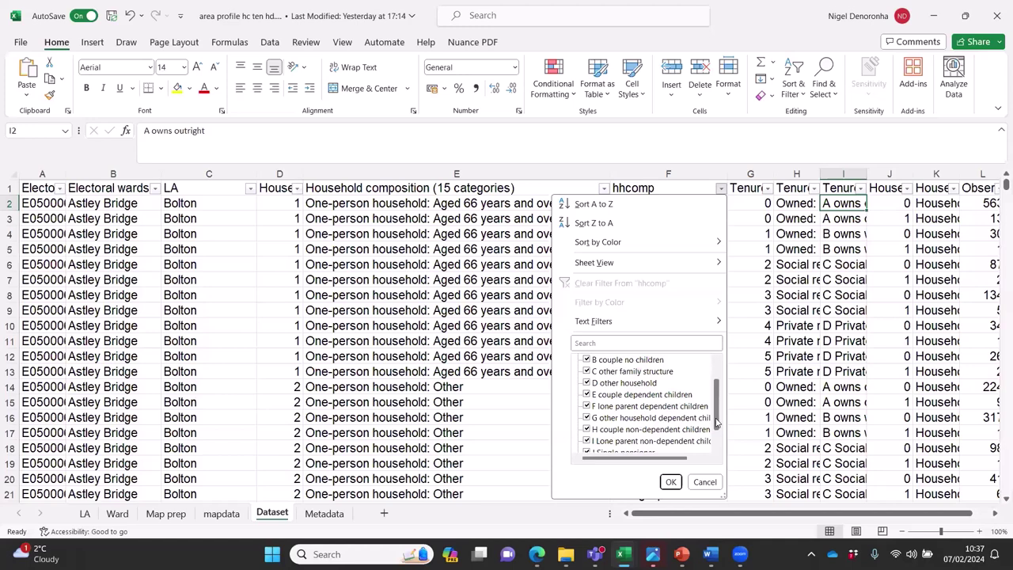
drag(716, 422, 716, 425)
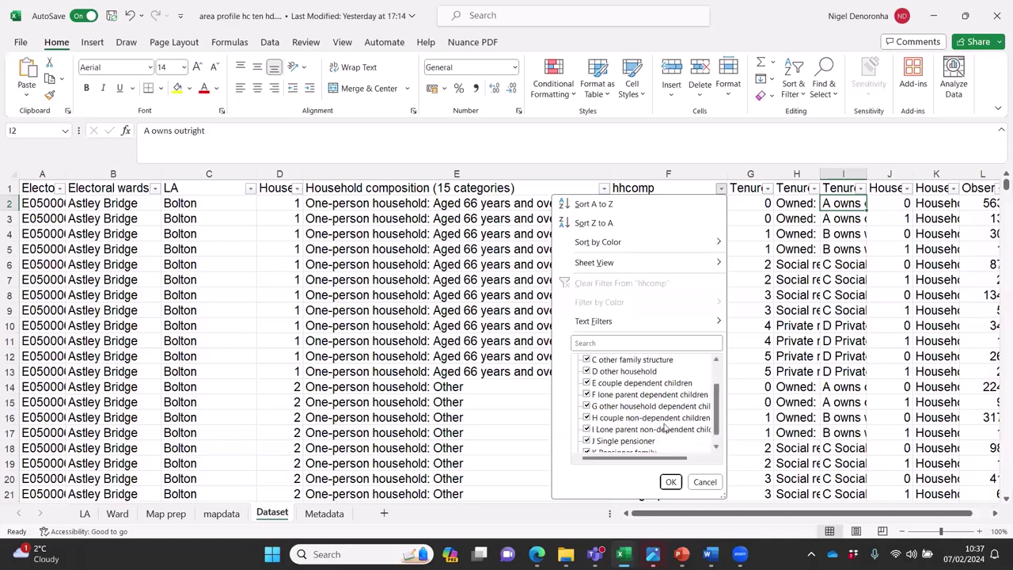
scroll(716, 428, up, 2)
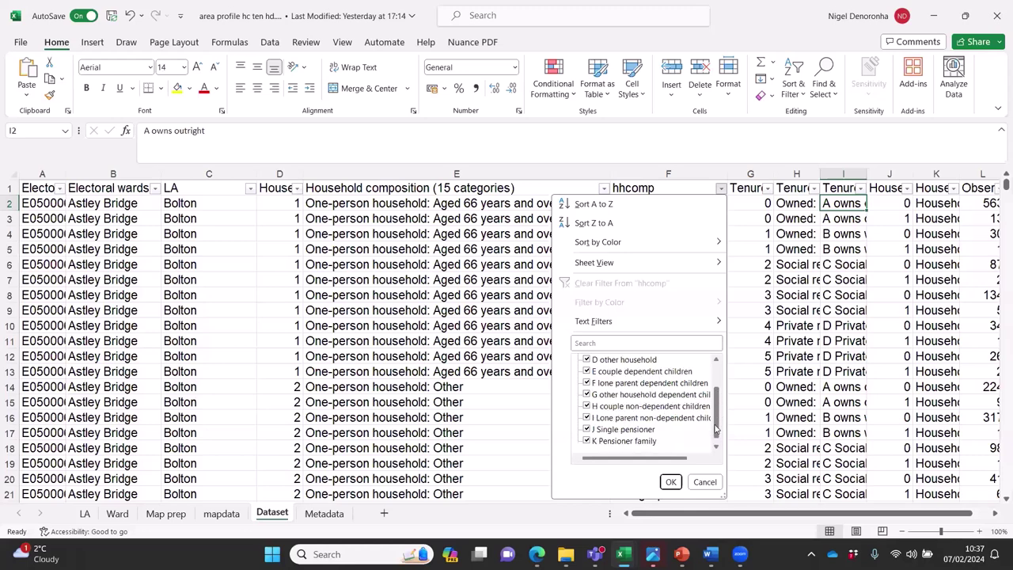
scroll(717, 384, up, 1)
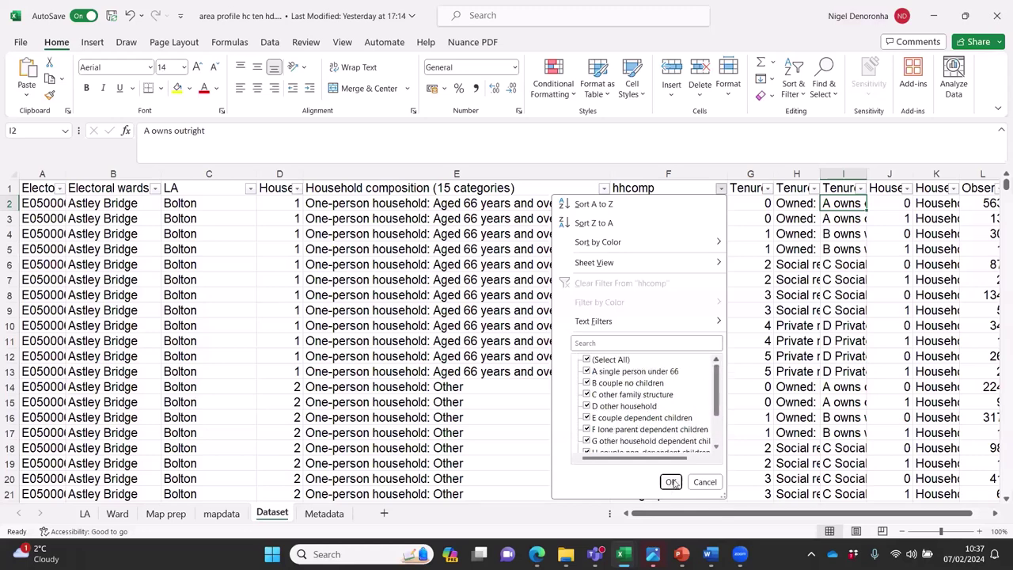
click(670, 482)
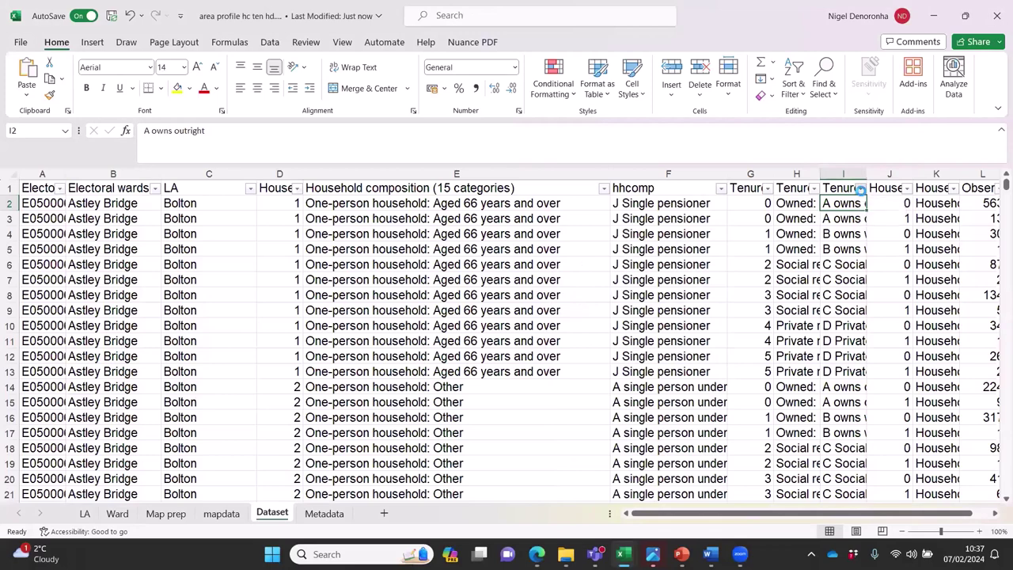
click(861, 188)
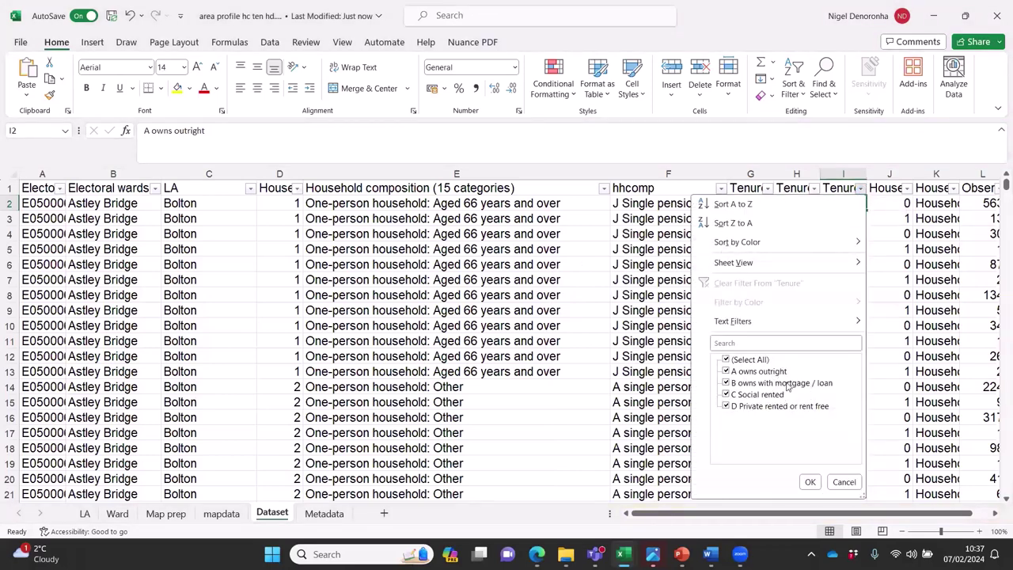
click(811, 483)
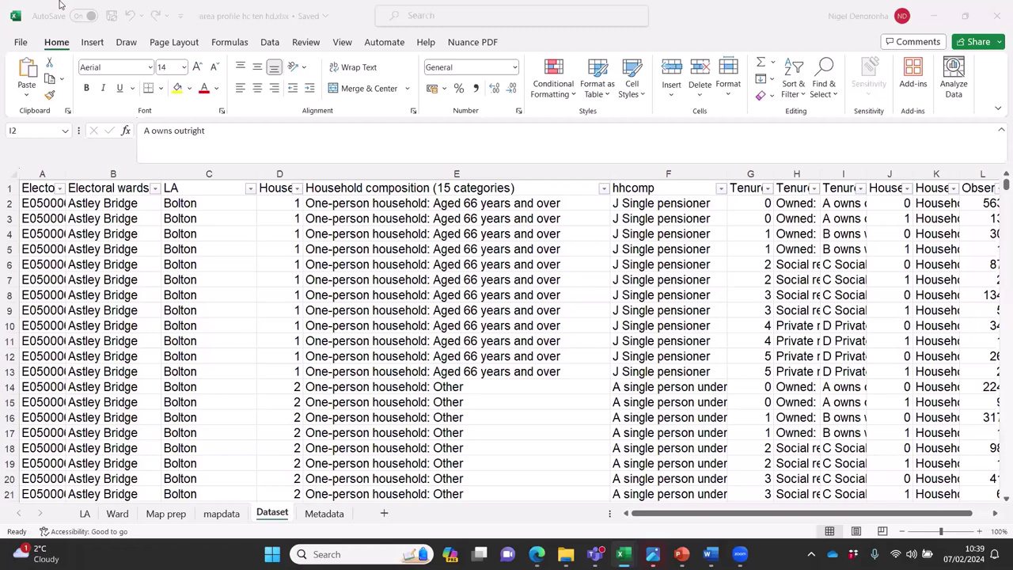
Open the LA sheet and examine its pivot table and the household composition by tenure summary table beneath it.
click(92, 42)
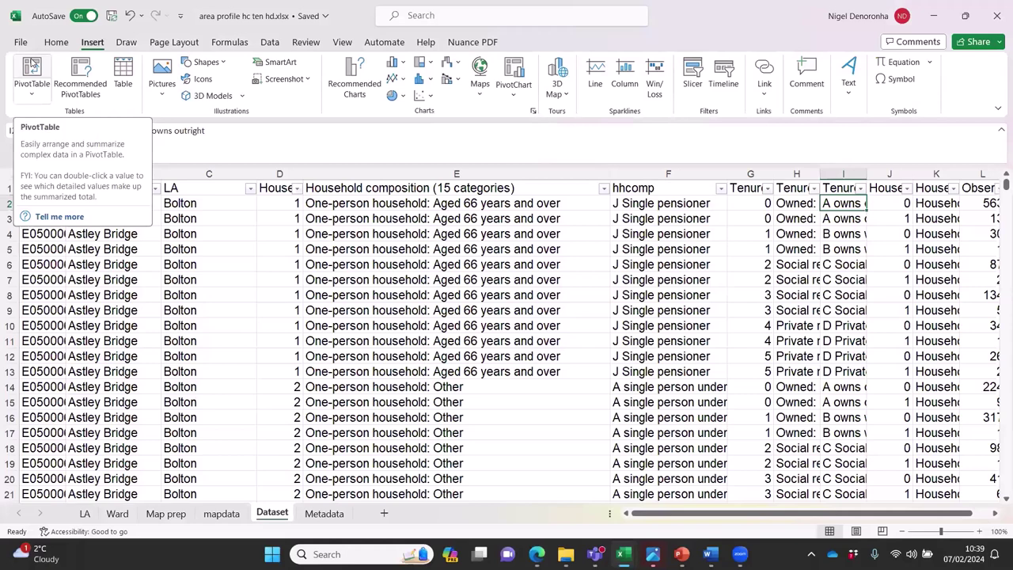
click(84, 513)
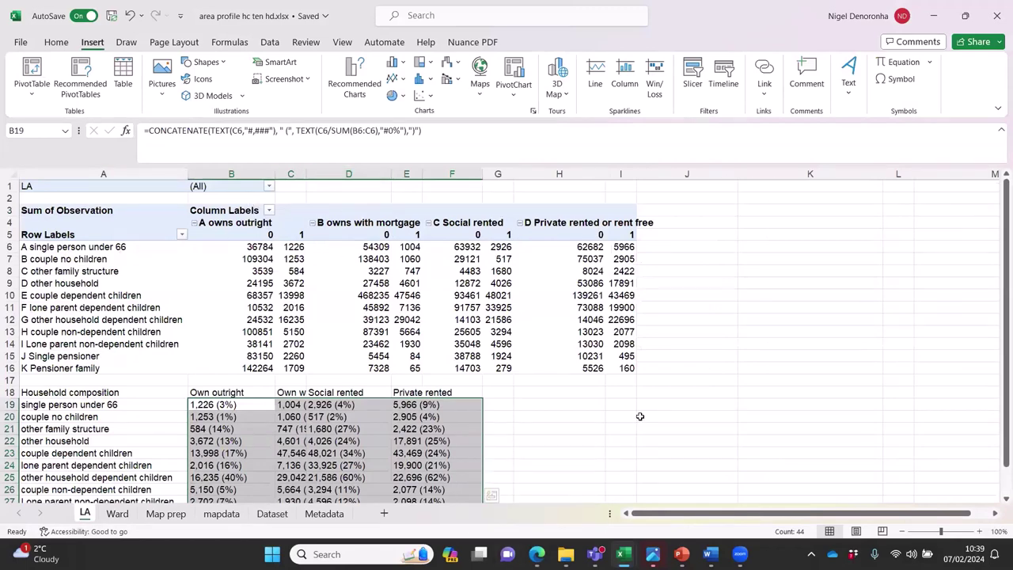
click(640, 415)
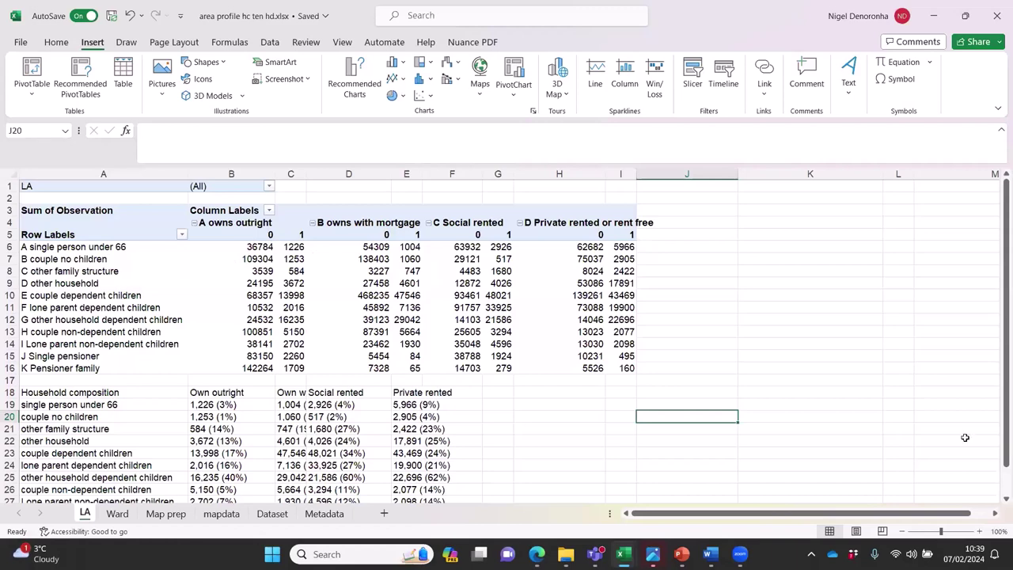
drag(999, 324, 999, 366)
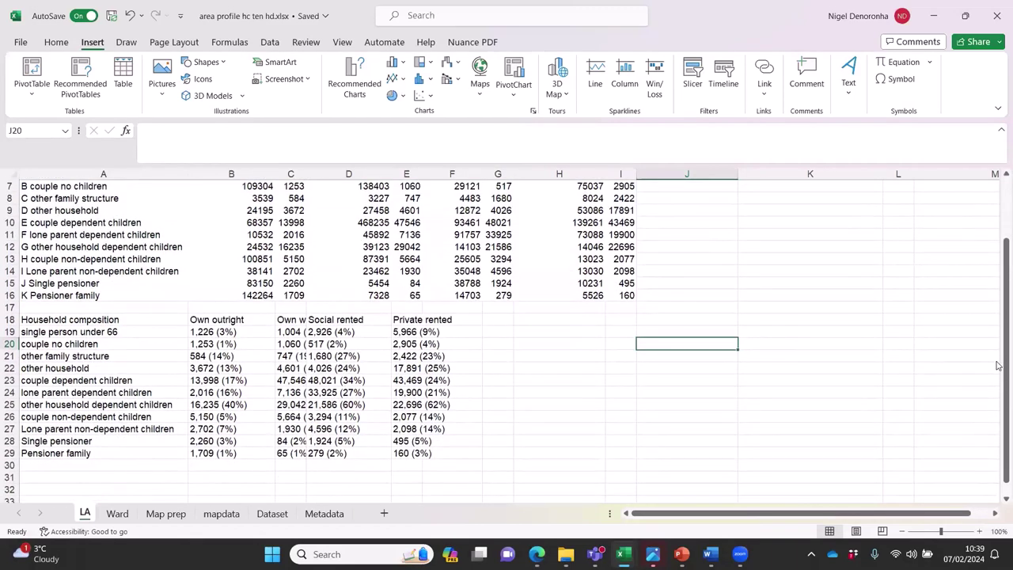
scroll(999, 366, up, 1)
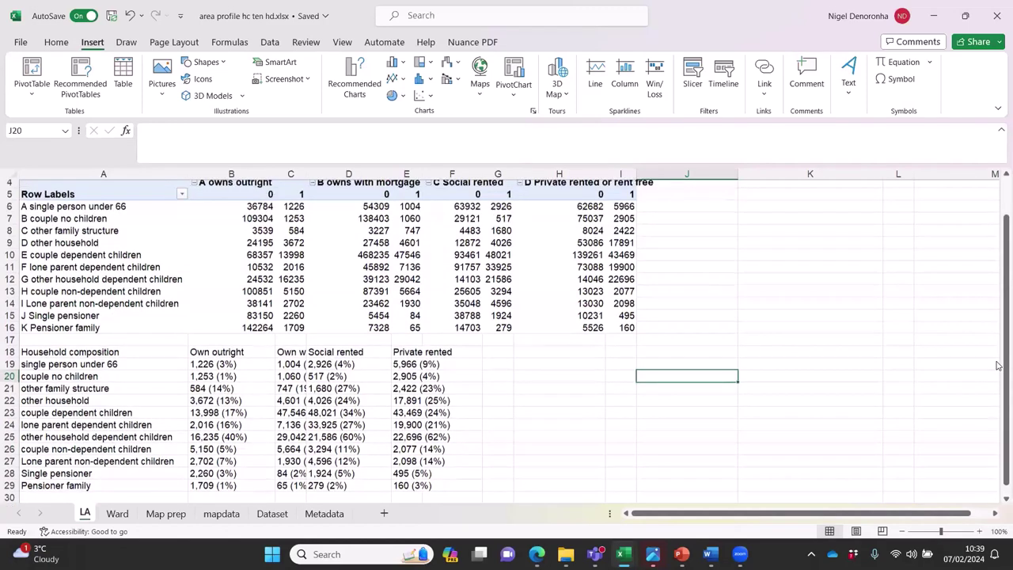
scroll(356, 229, up, 1)
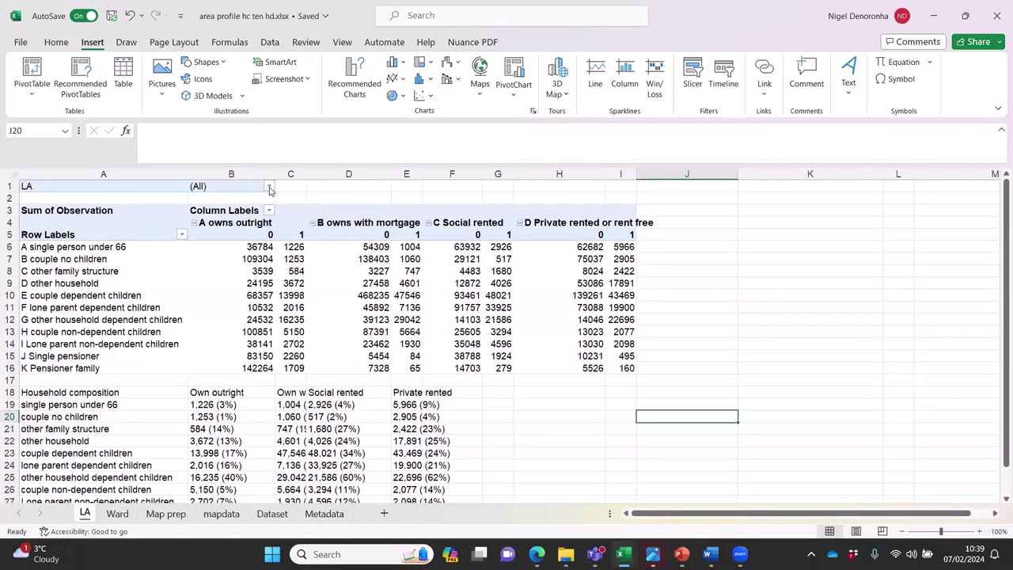
Filter the pivot table's LA field to Manchester and widen column C to show the own with mortgage figures in full.
click(269, 187)
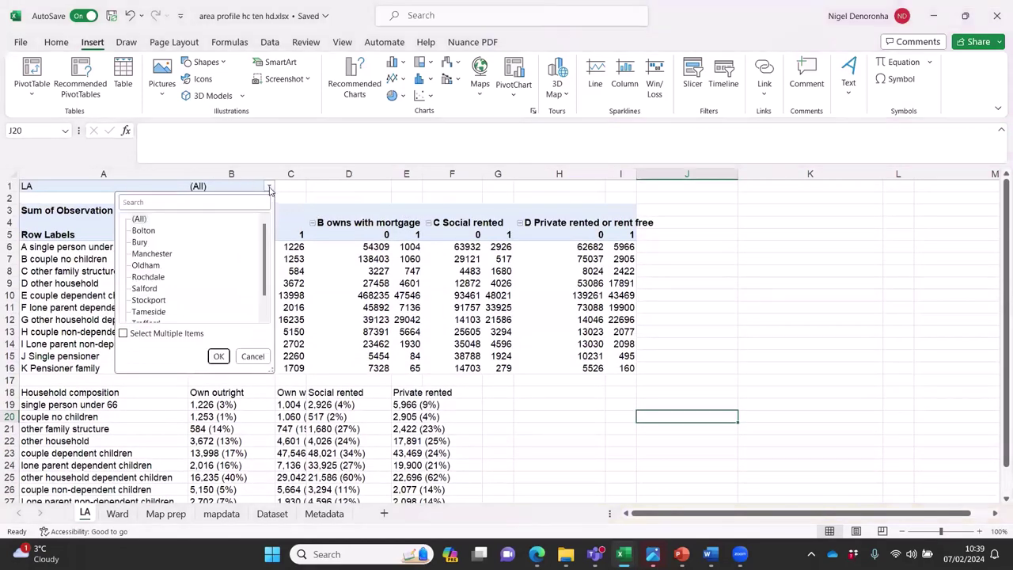
click(153, 254)
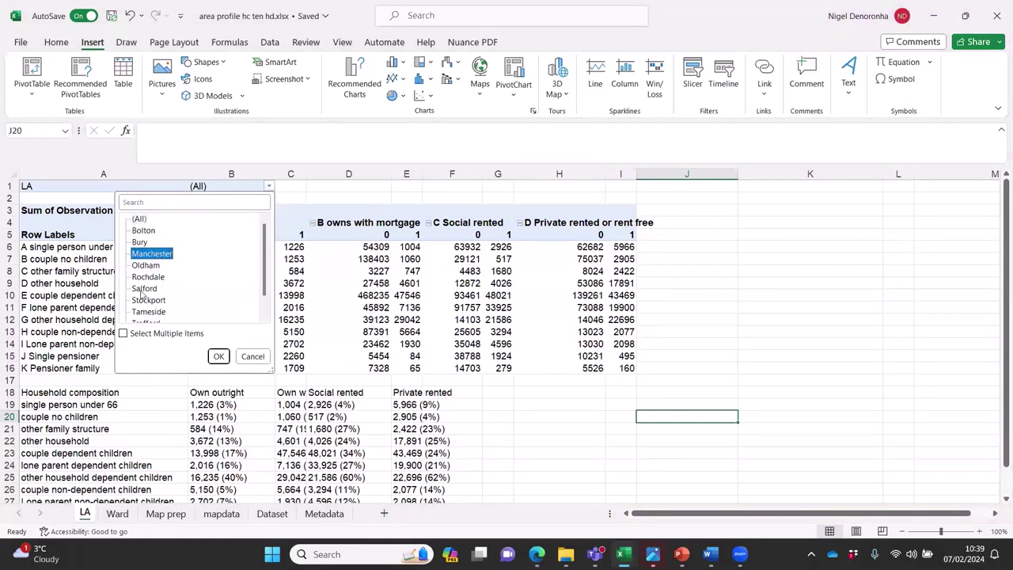
click(220, 357)
scroll(554, 389, down, 2)
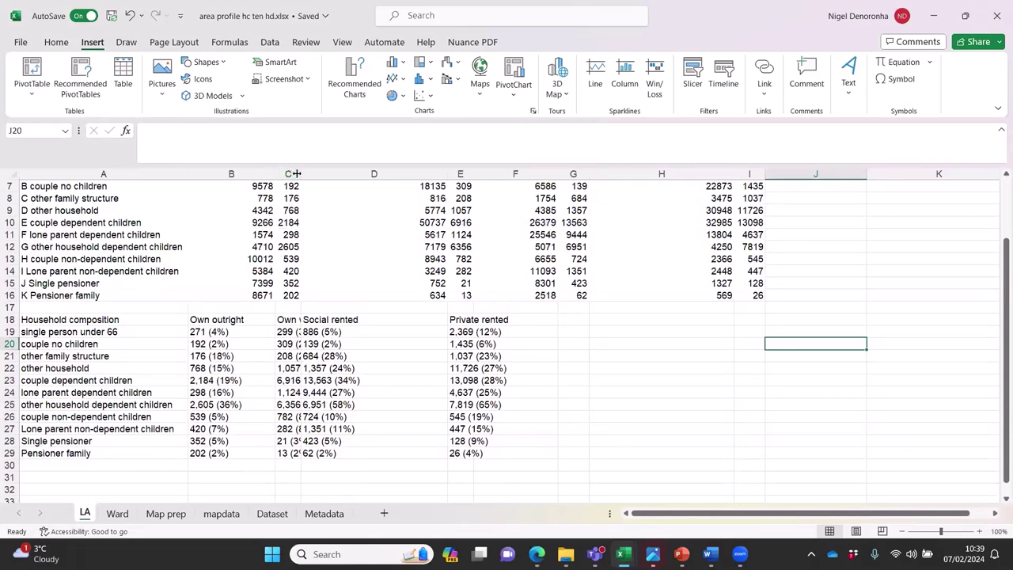
drag(296, 174, 349, 173)
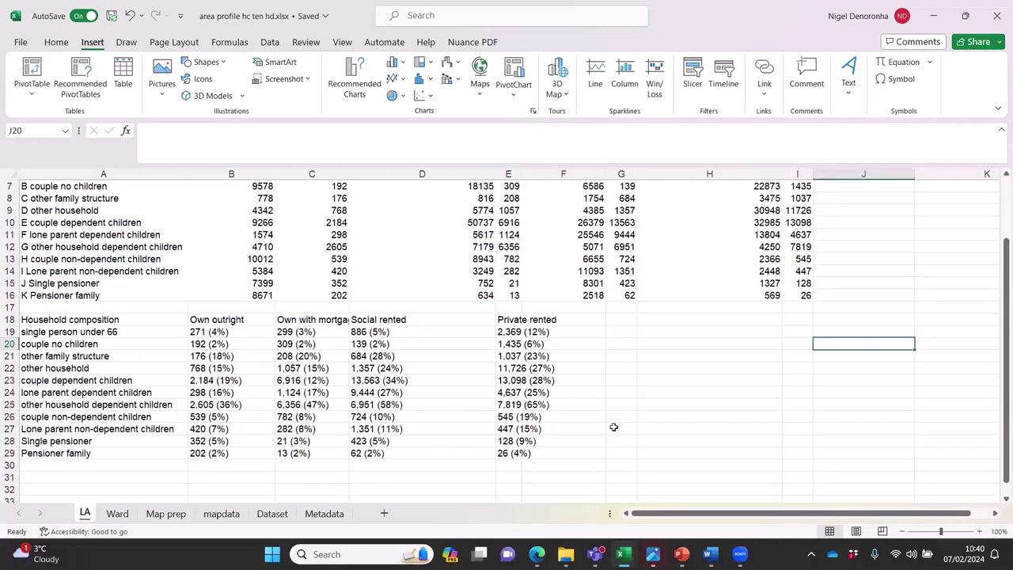
Filter the LA sheet's pivot table to Oldham and widen column C to show the own with mortgage figures in full.
scroll(402, 282, up, 2)
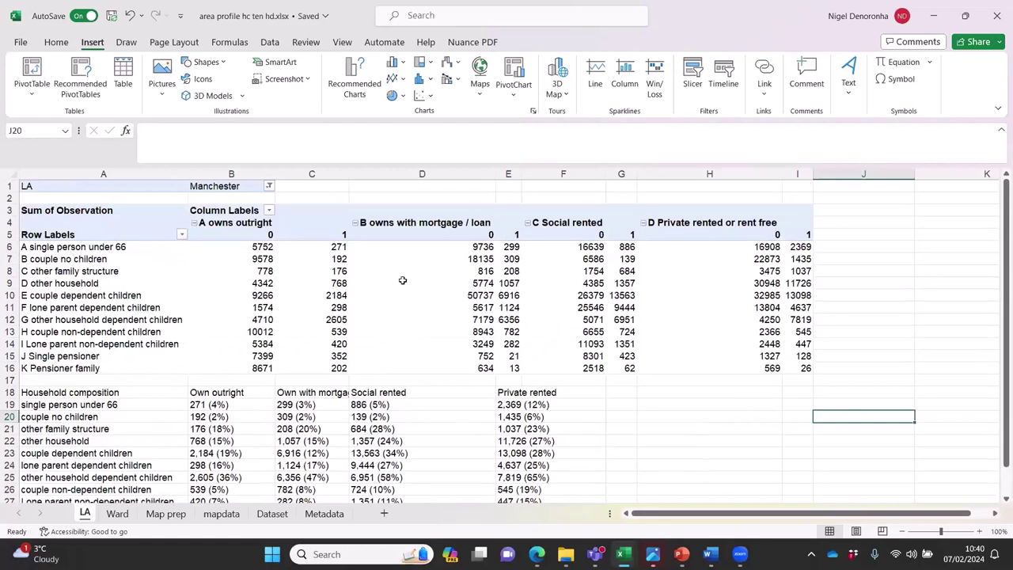
click(269, 186)
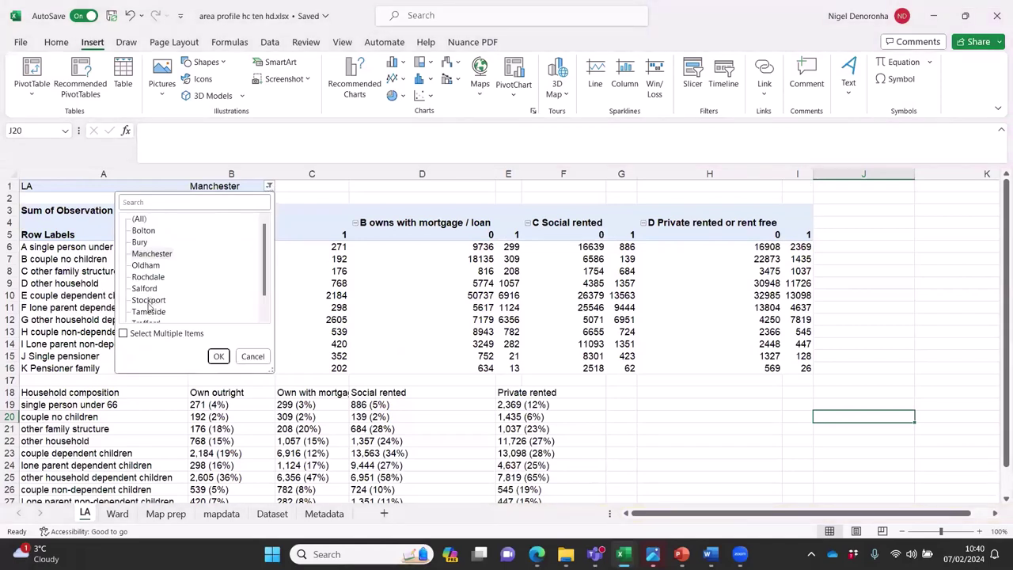
click(145, 265)
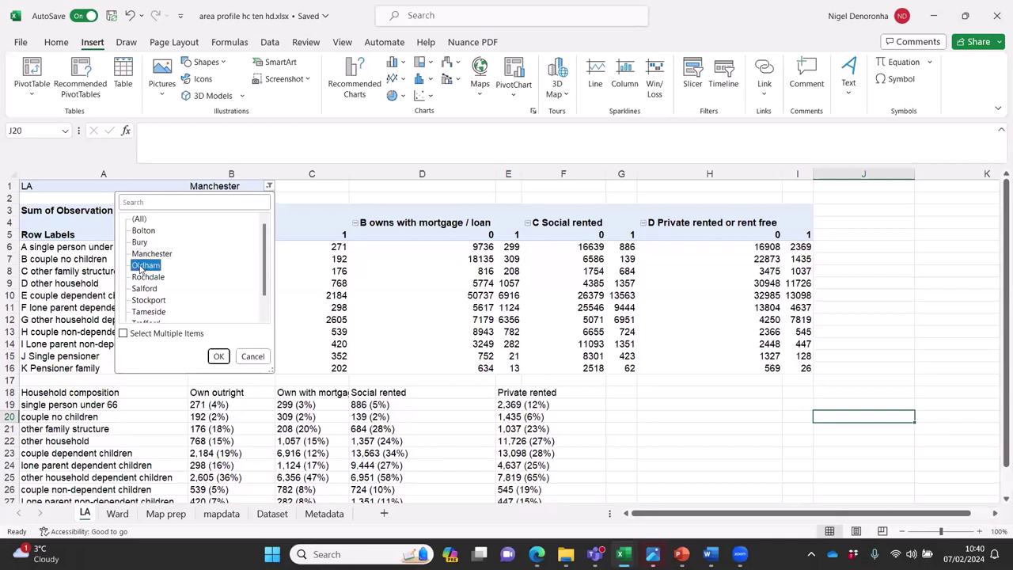
click(219, 357)
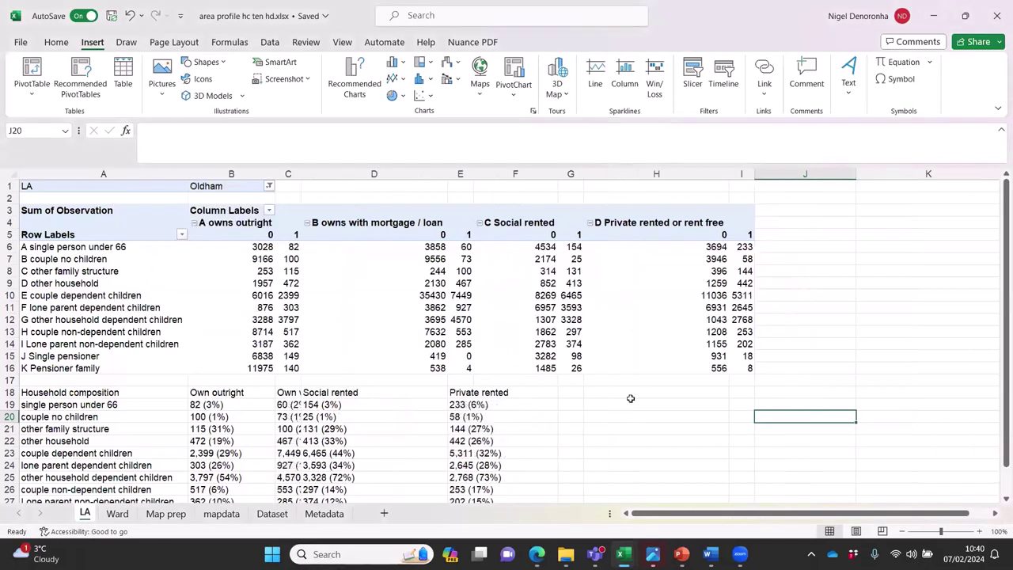
scroll(699, 445, down, 3)
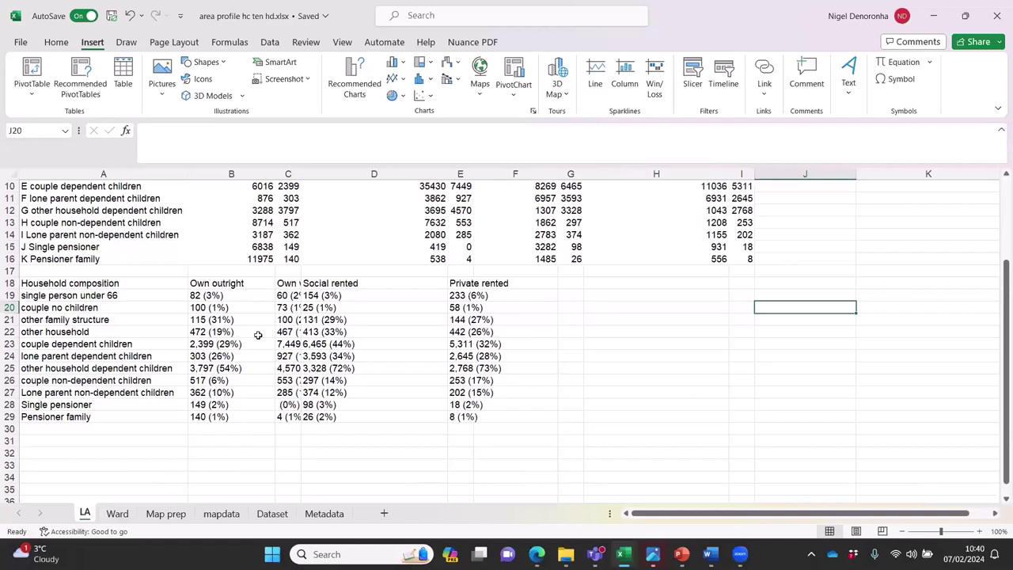
drag(302, 175, 394, 176)
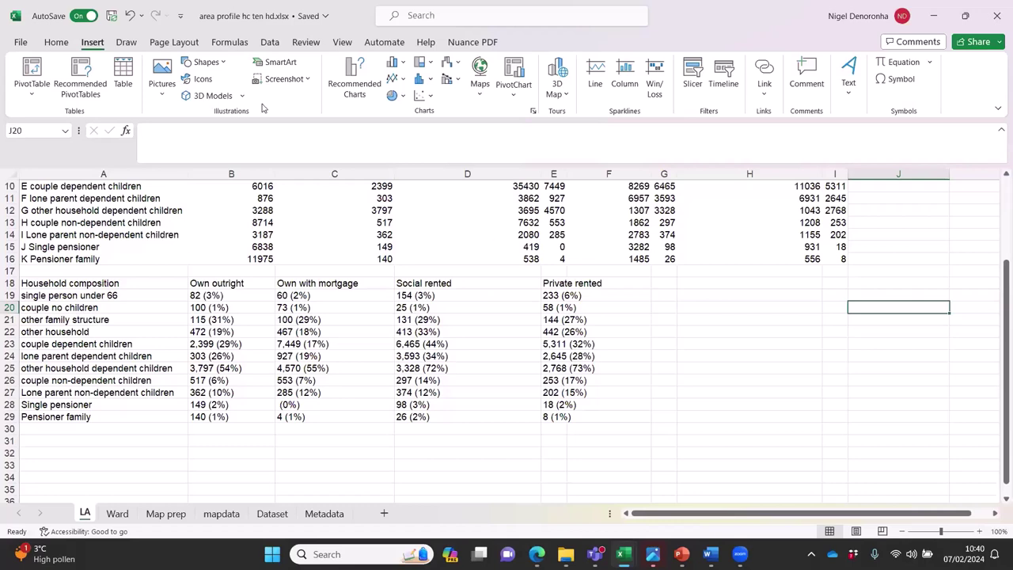
Set the pivot table's LA filter back to (All) and review the summary table beneath it.
scroll(190, 284, up, 3)
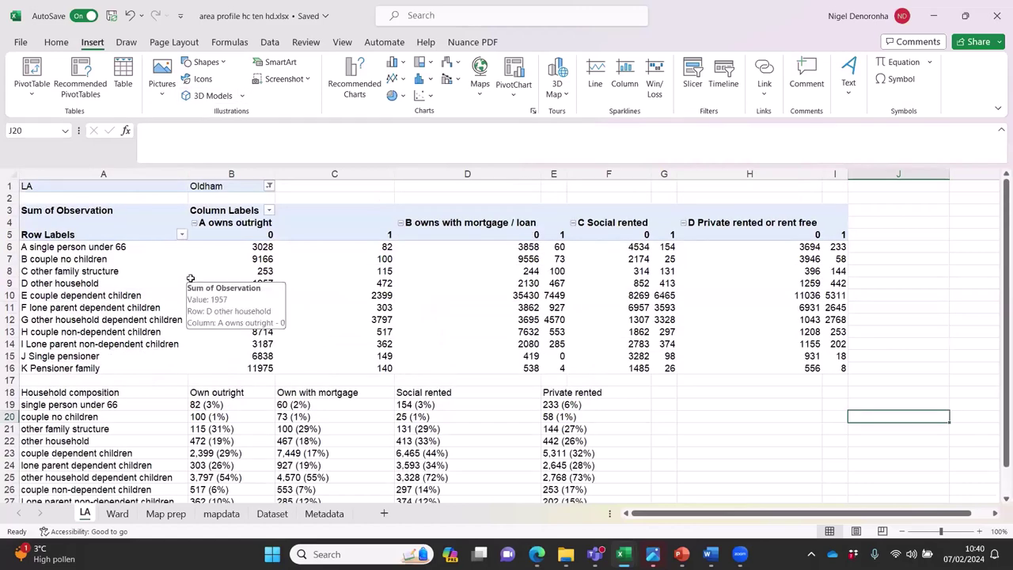
click(269, 186)
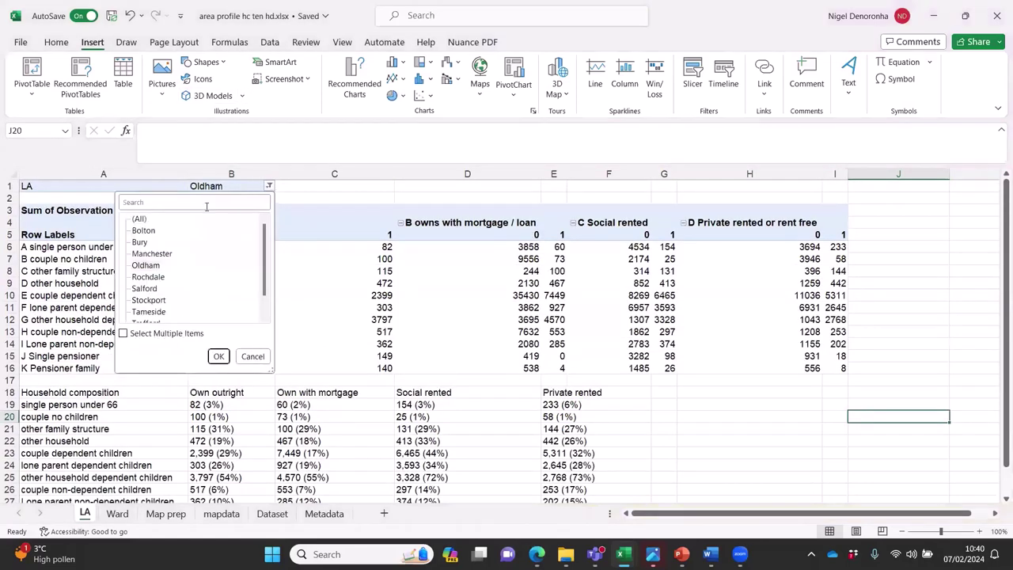
click(139, 219)
click(219, 356)
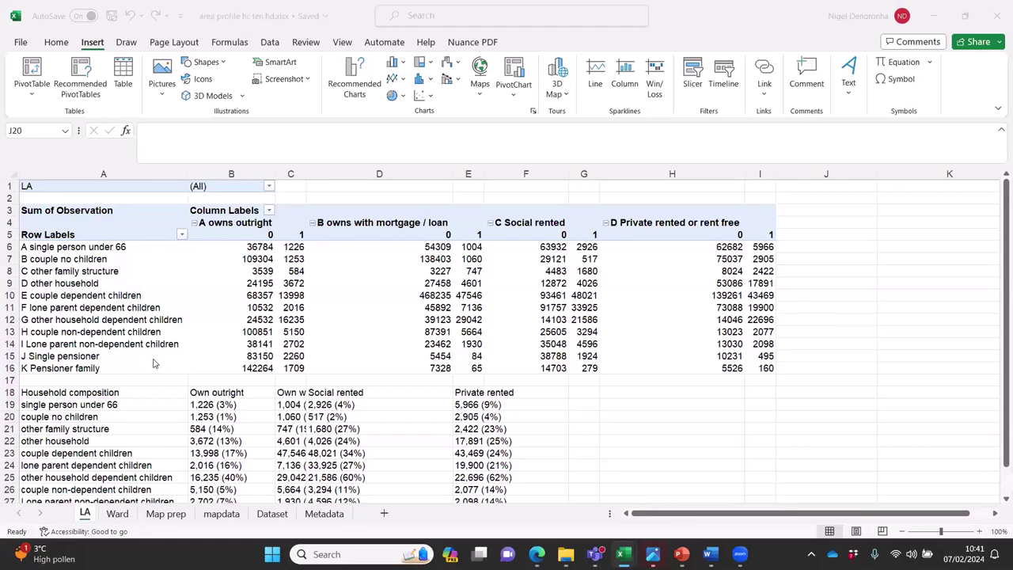
scroll(145, 406, down, 1)
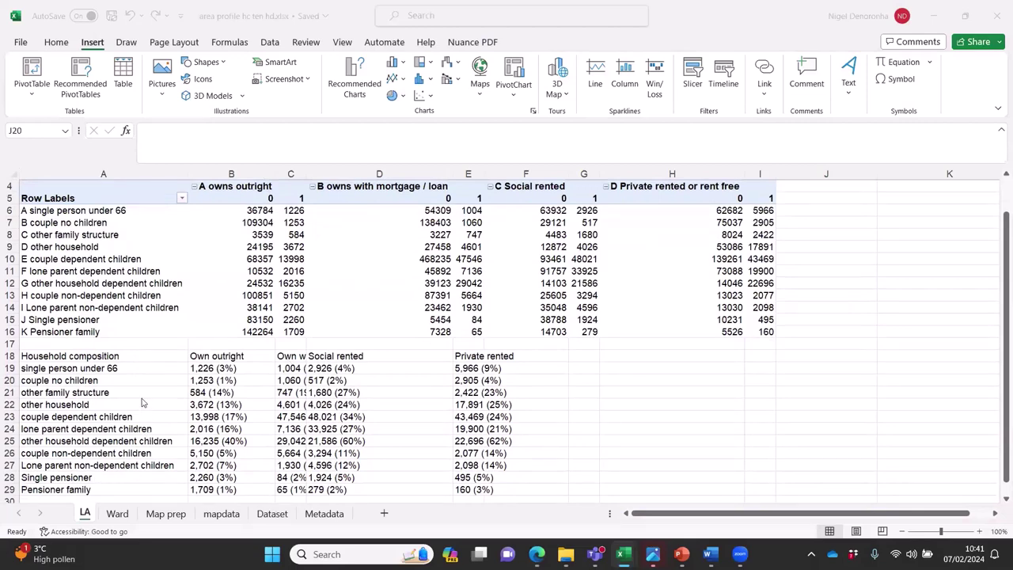
Open the Ward sheet and examine its pivot table and the ward by tenure summary table beneath it.
click(118, 516)
click(118, 514)
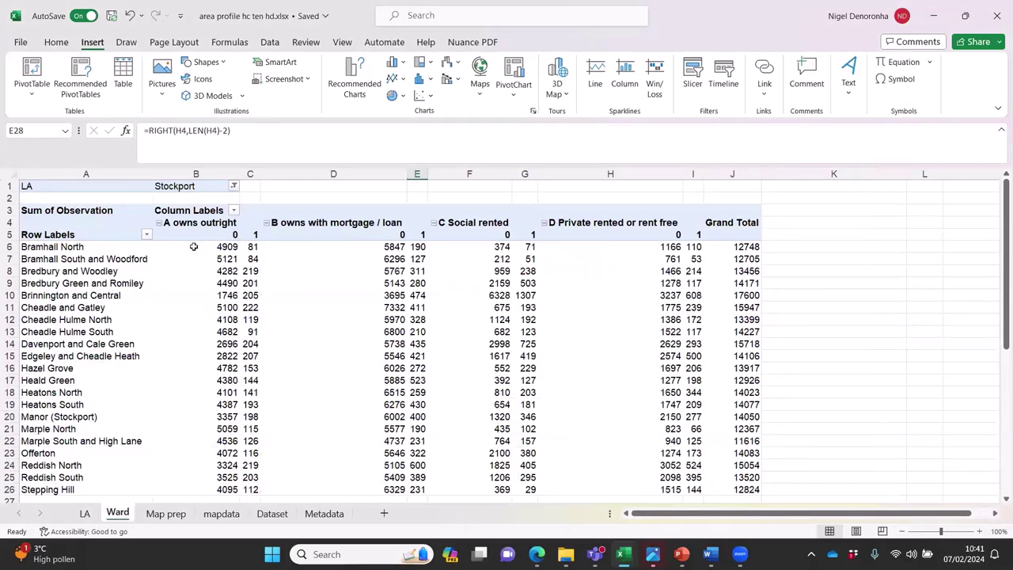
scroll(208, 283, down, 3)
scroll(208, 283, down, 3)
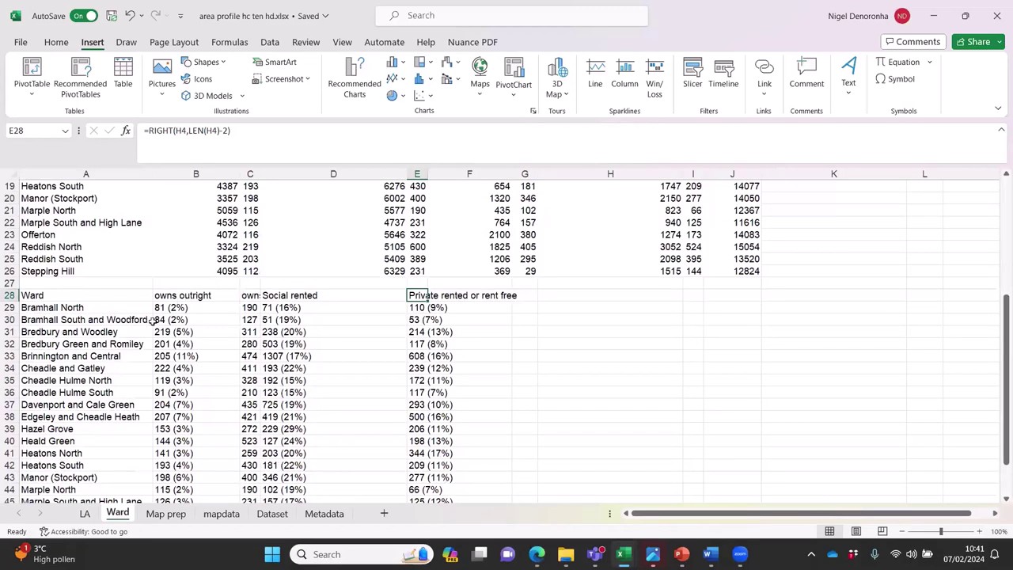
scroll(228, 356, up, 6)
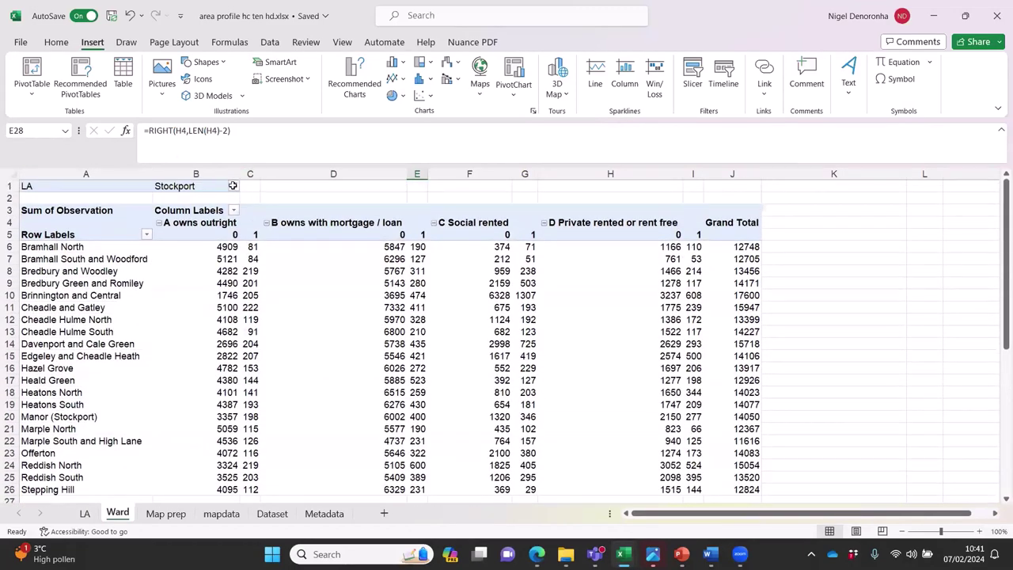
Filter the Ward sheet's pivot table to the local authority Bolton.
click(233, 186)
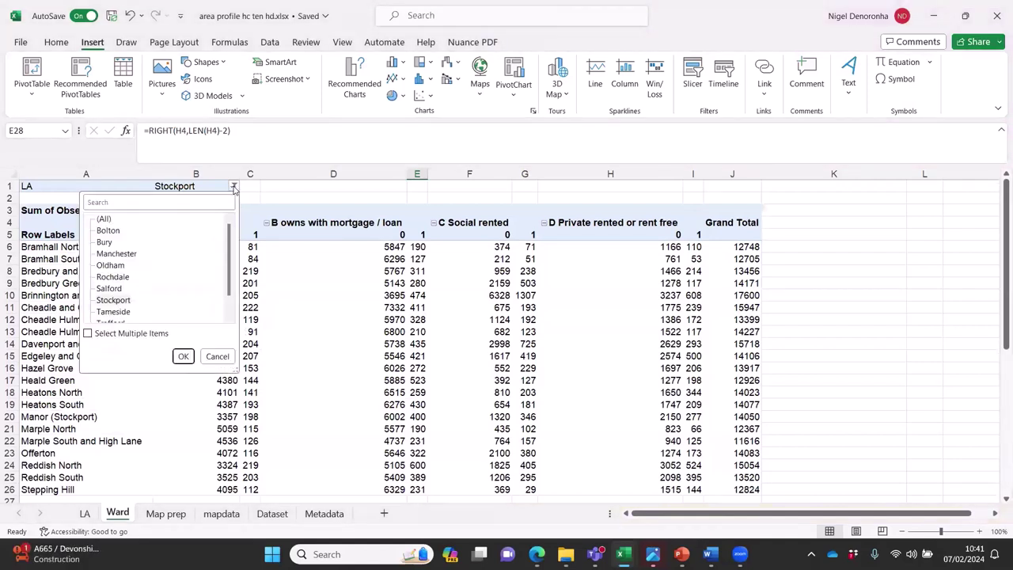
click(108, 230)
click(184, 357)
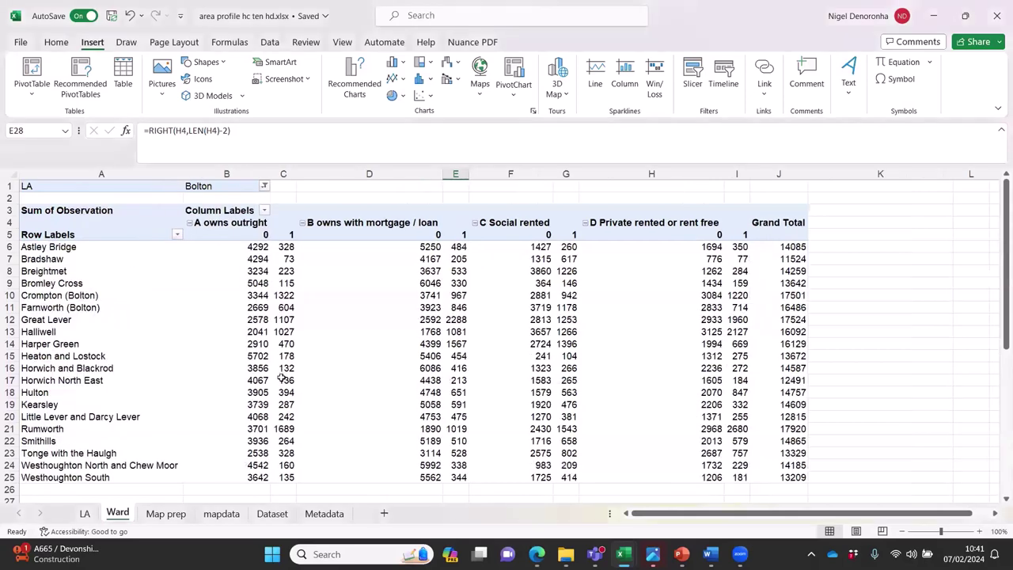
Compare the Bolton ward by tenure summary table with the pivot table above it, checking the summary table's last rows.
scroll(200, 350, down, 5)
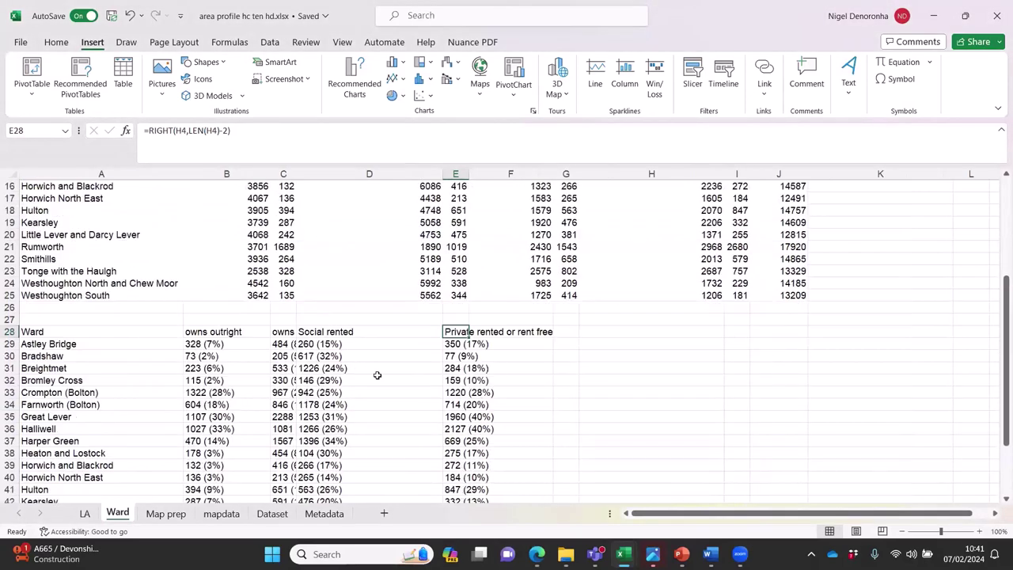
scroll(169, 394, down, 3)
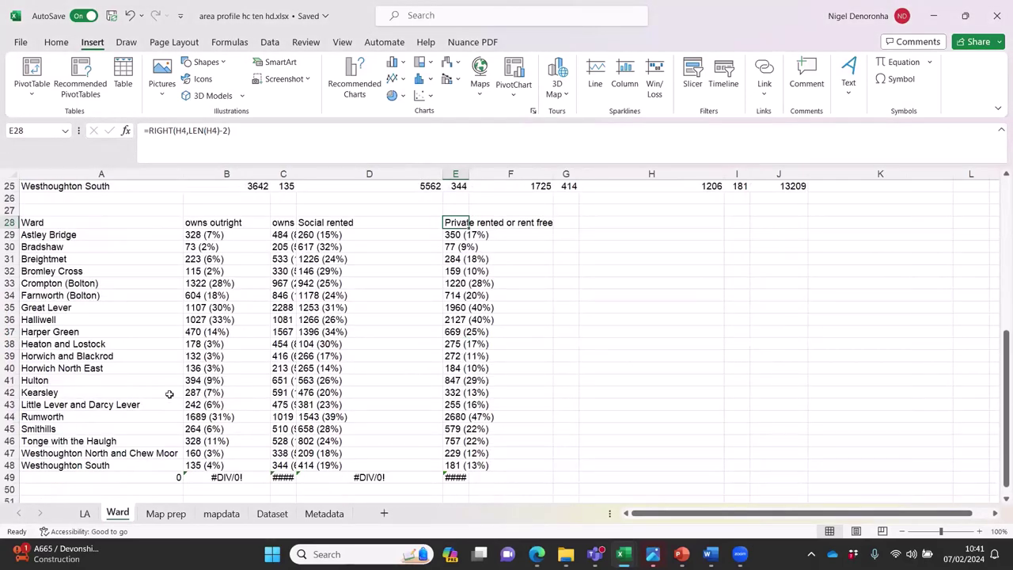
scroll(173, 400, up, 5)
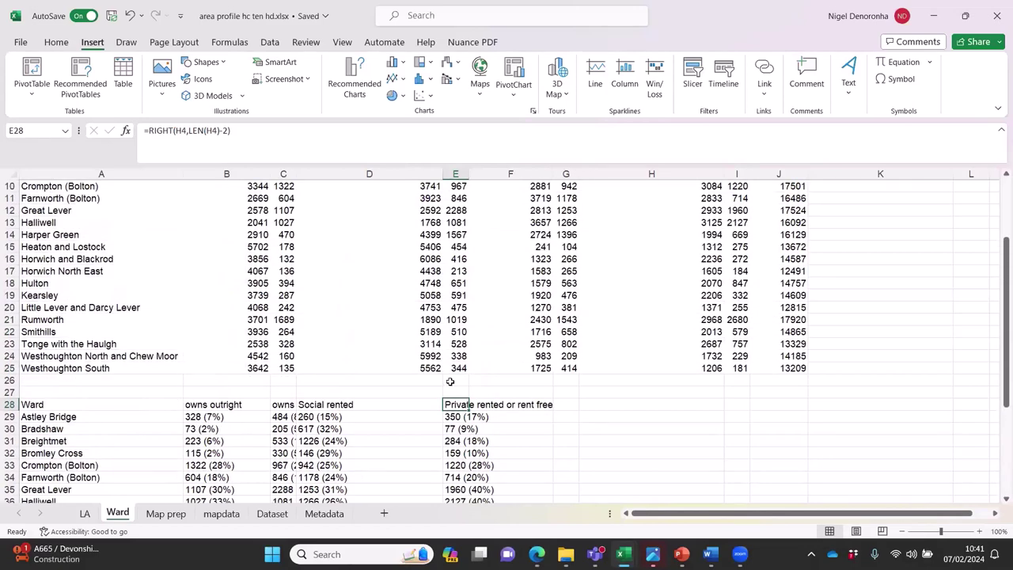
scroll(190, 385, down, 8)
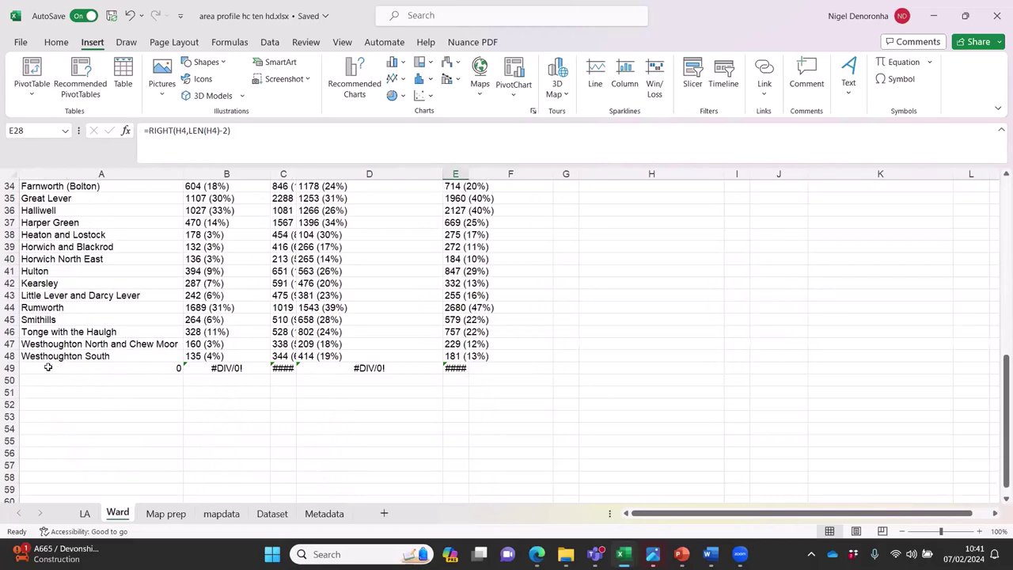
scroll(48, 368, up, 5)
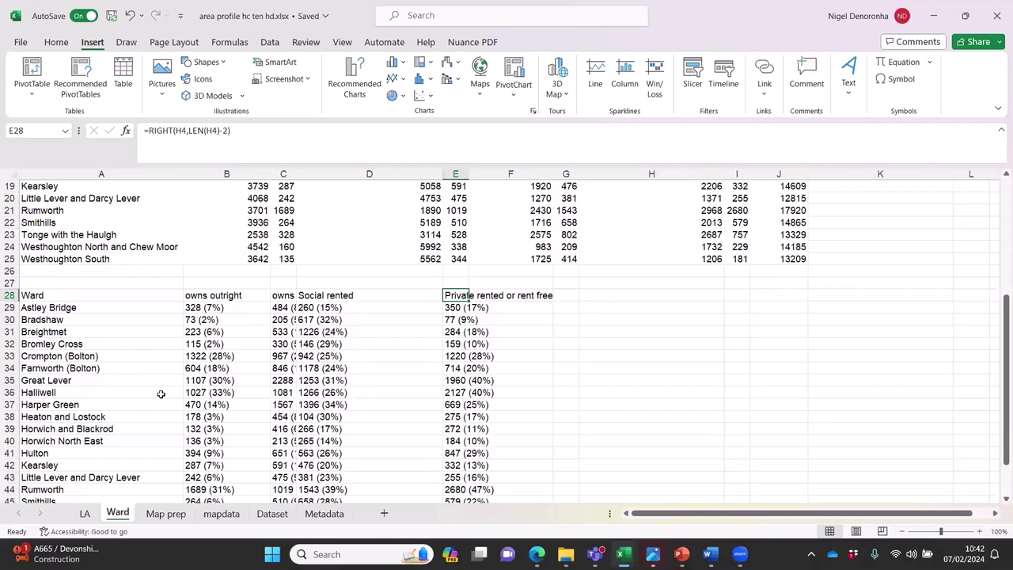
scroll(166, 398, up, 4)
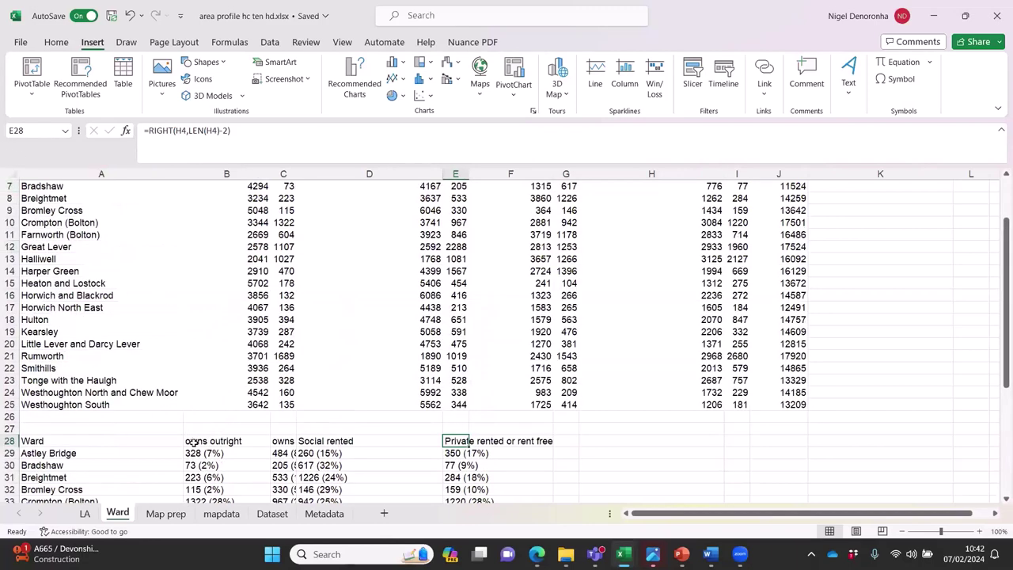
scroll(211, 282, up, 2)
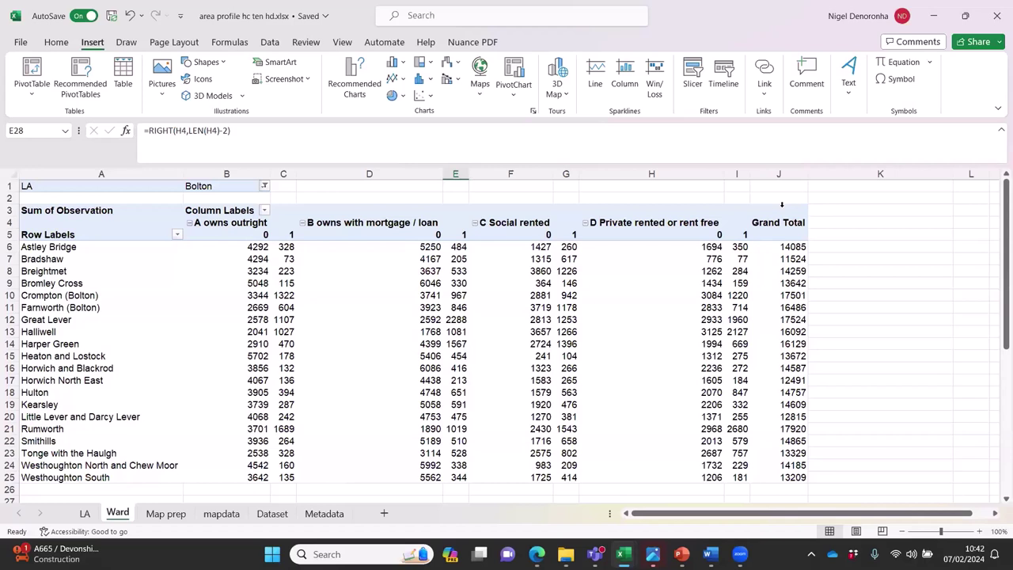
Examine the household composition pivot table by ward code on the Map prep sheet and open the mapdata sheet.
click(165, 516)
mouse_move(458, 270)
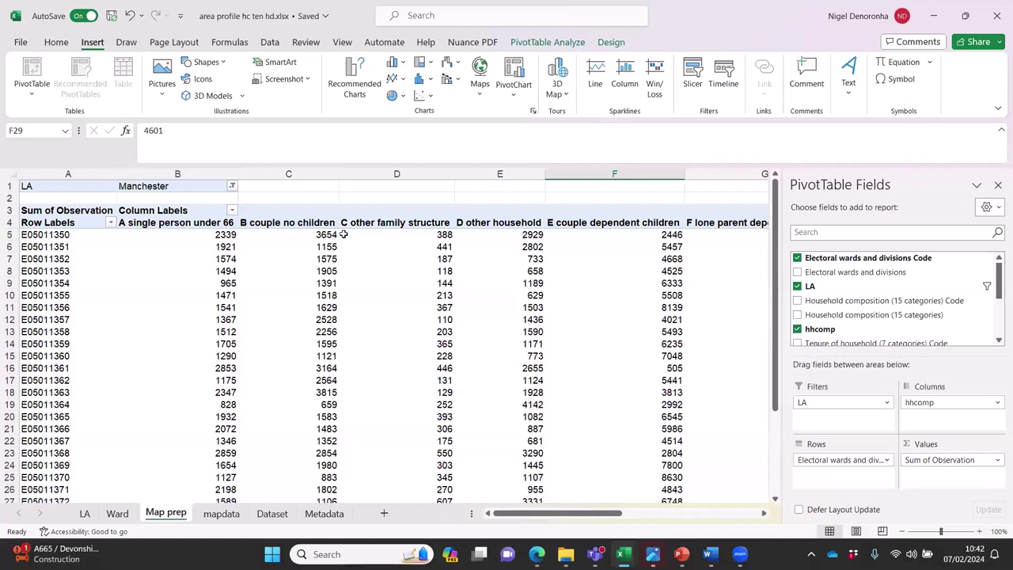
mouse_move(57, 231)
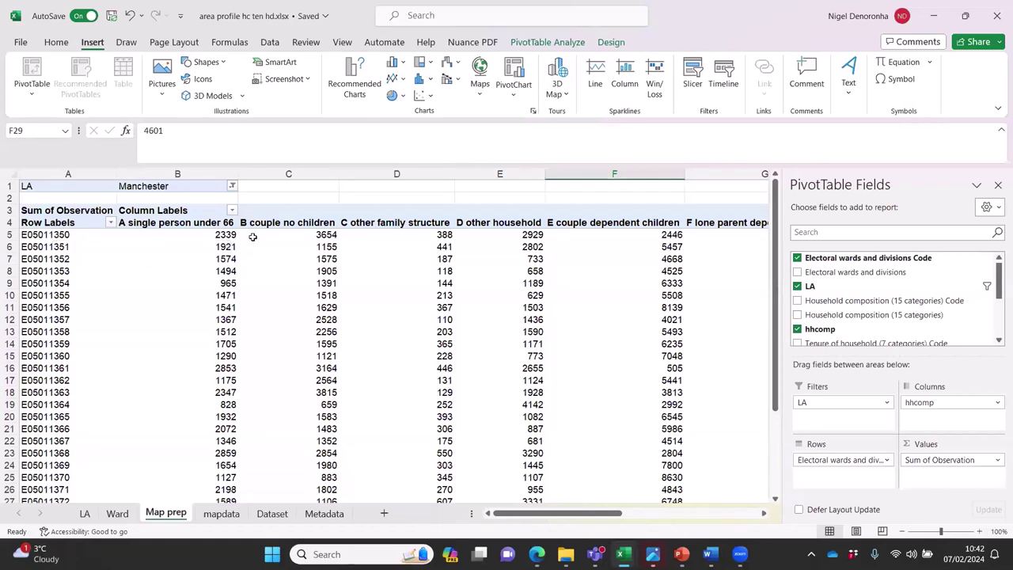
mouse_move(235, 237)
click(214, 513)
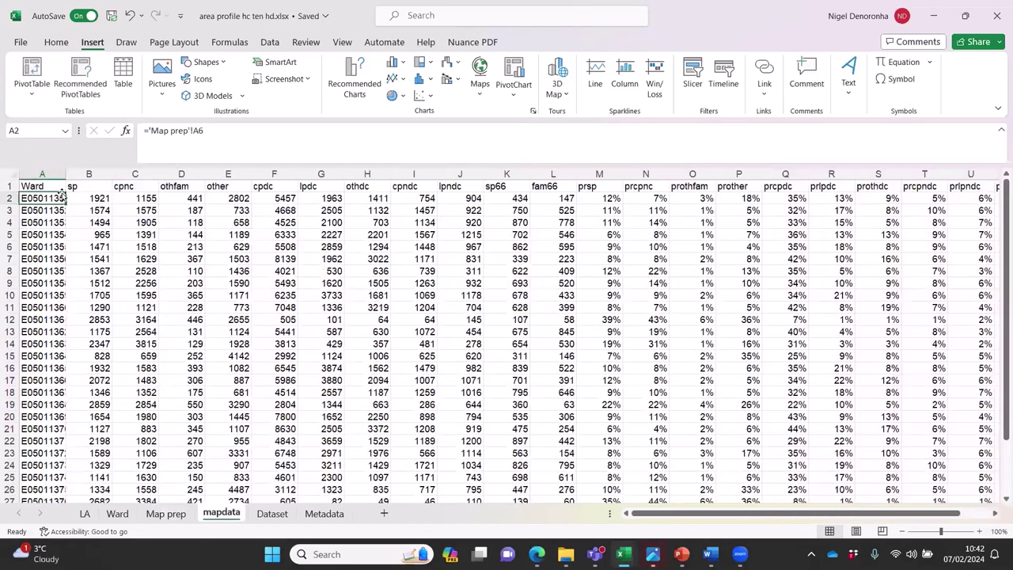